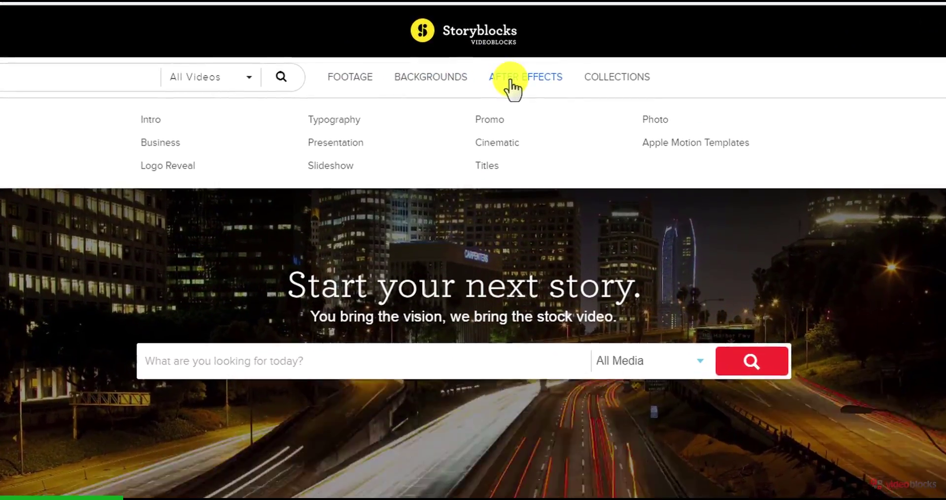
Step: Create the Cinematic_Logo_Reveal composition: 1920×800, 24 fps, 0:00:10:00 long, black background
mouse_move(438, 73)
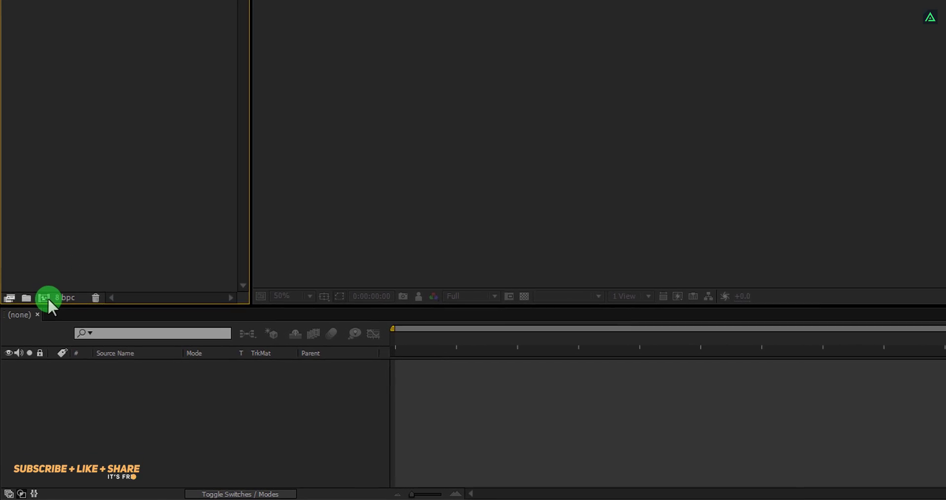
click(49, 298)
text(Cinematic_Logo_Reveal)
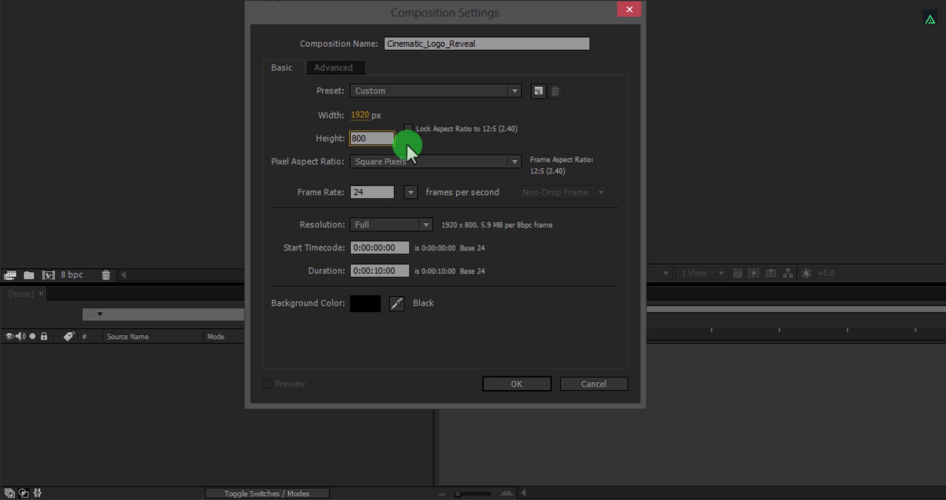
click(408, 192)
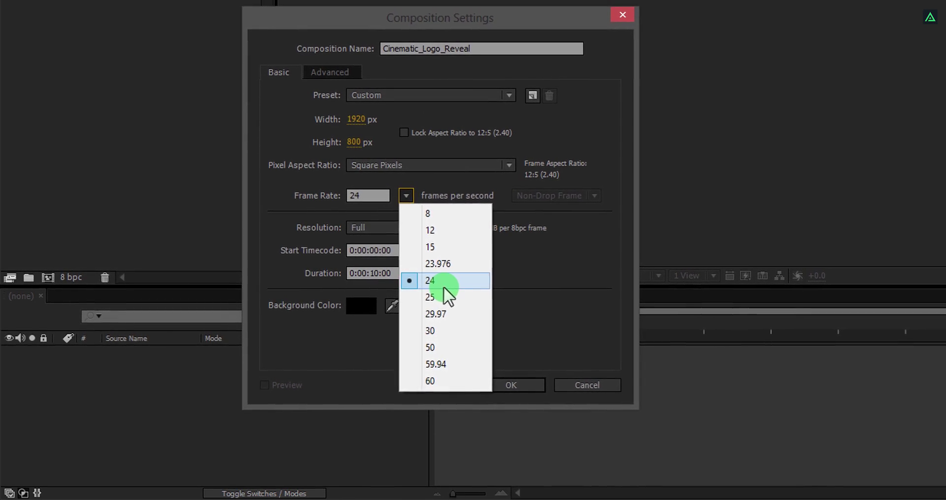
click(443, 284)
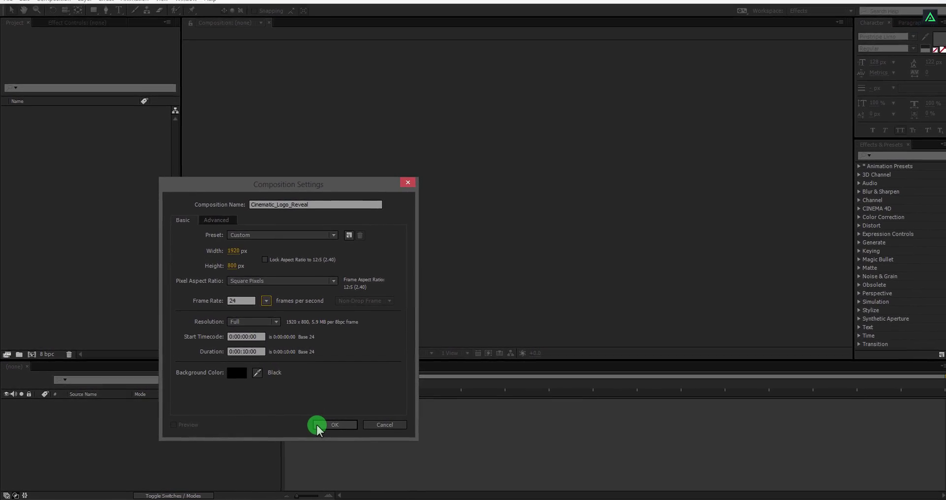
click(315, 423)
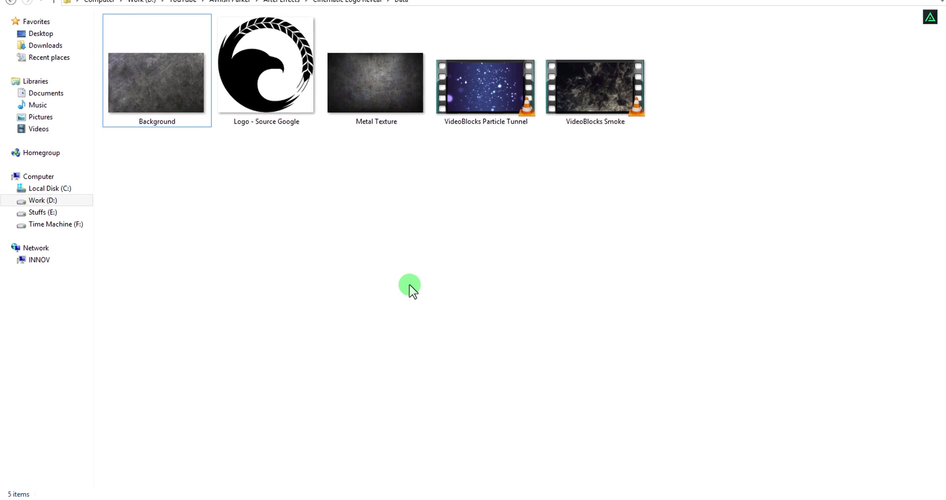
Step: Select all five Data folder assets and drag them into the After Effects Project panel
drag(668, 130, 196, 120)
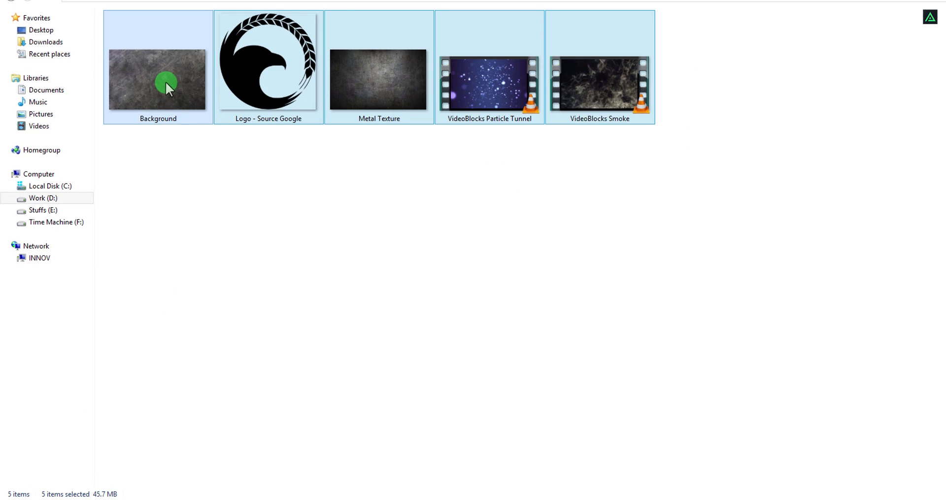
drag(163, 77, 75, 181)
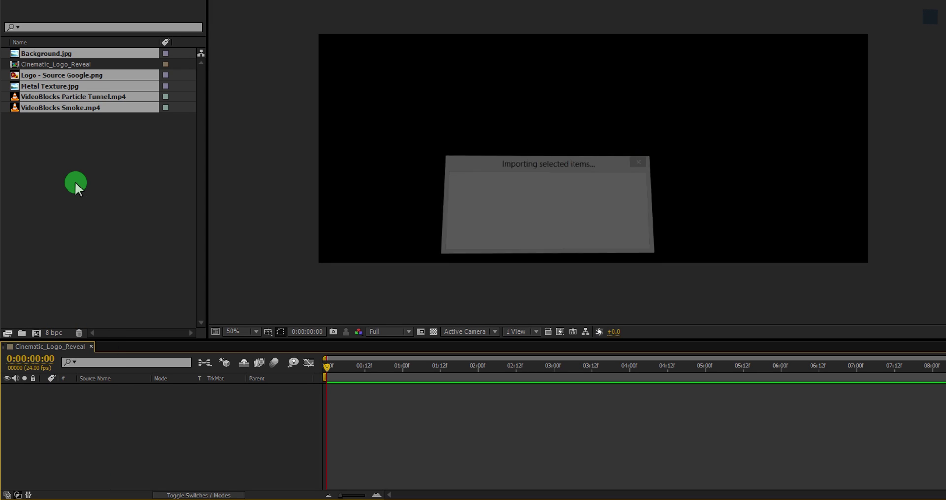
Step: Add Background.jpg to the timeline and darken it with Levels: input black 34, output white 167
click(103, 149)
drag(72, 54, 105, 422)
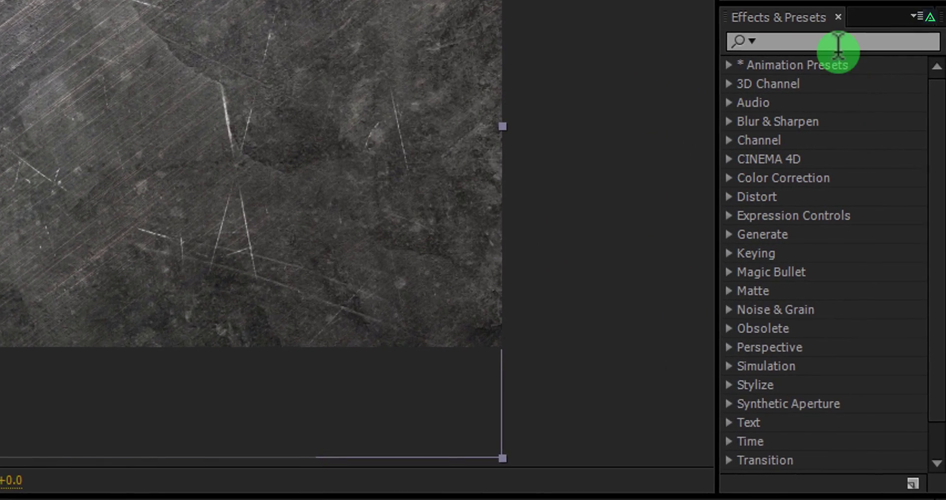
click(837, 43)
text(level)
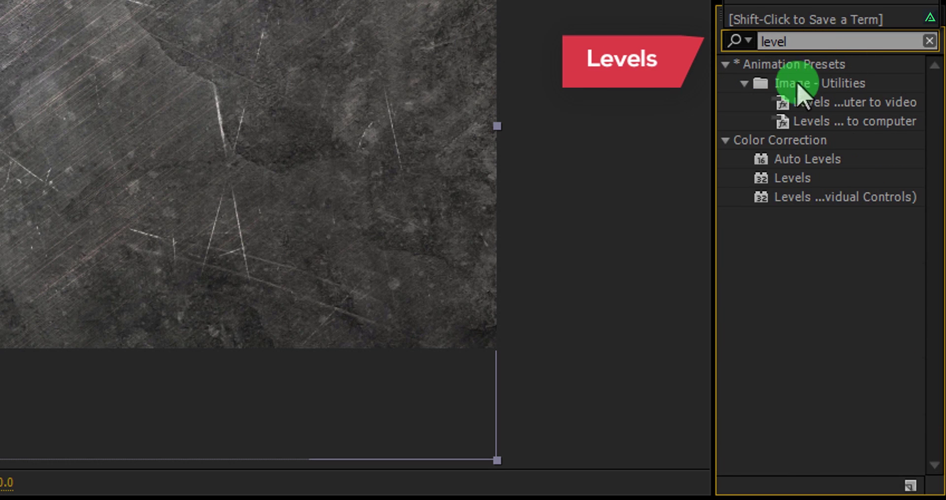
click(783, 179)
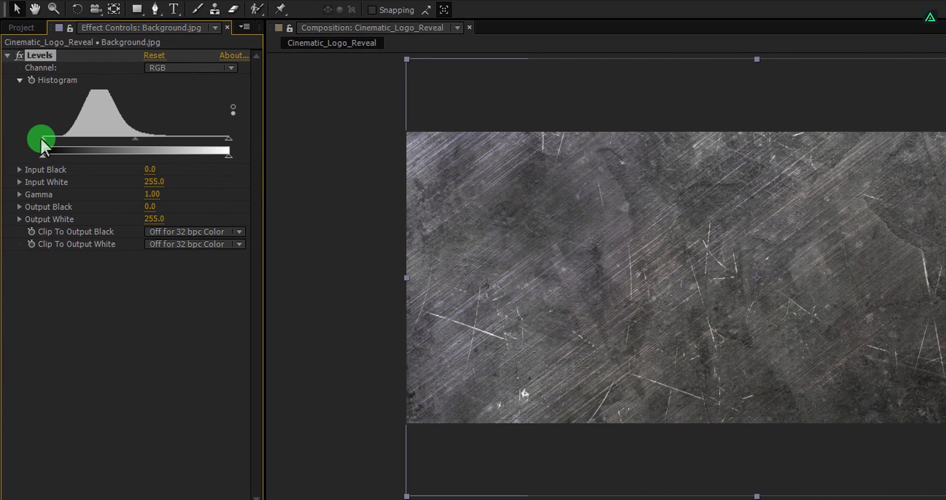
drag(41, 137, 62, 138)
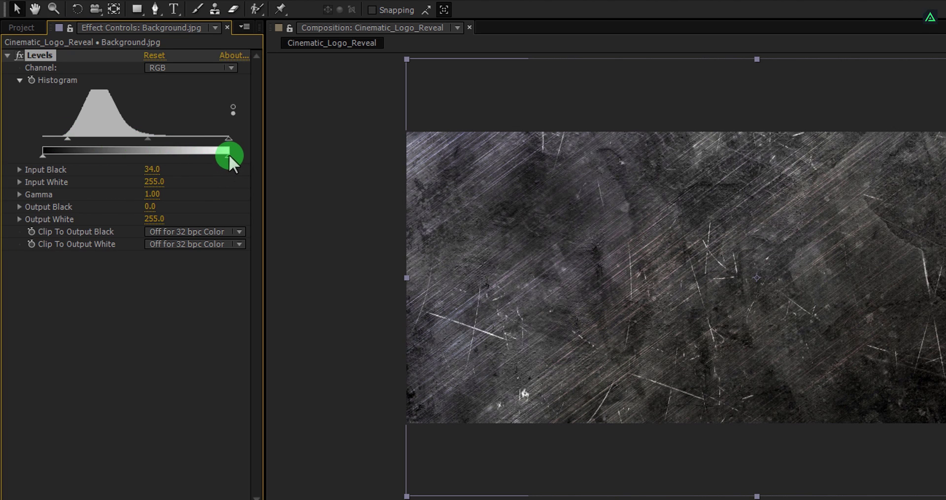
drag(228, 155, 188, 155)
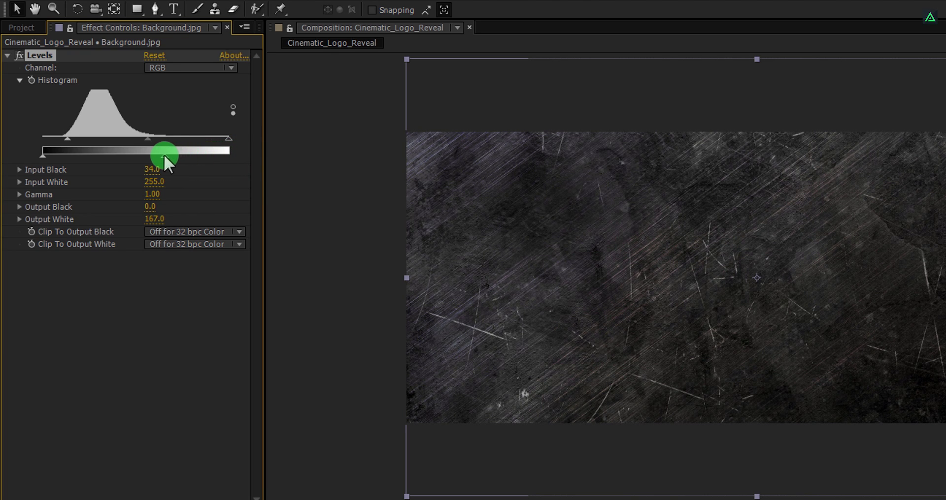
click(19, 27)
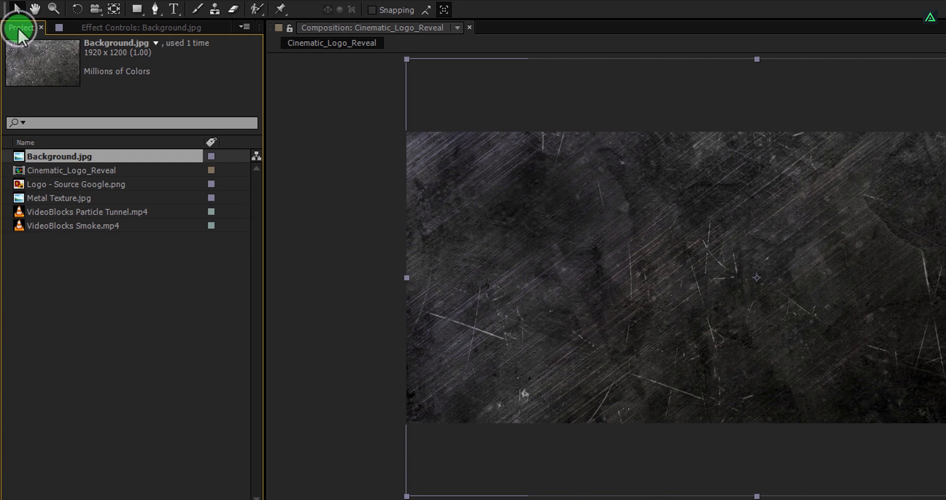
Step: Add the eagle logo PNG to the composition and scale it to 84%
click(70, 186)
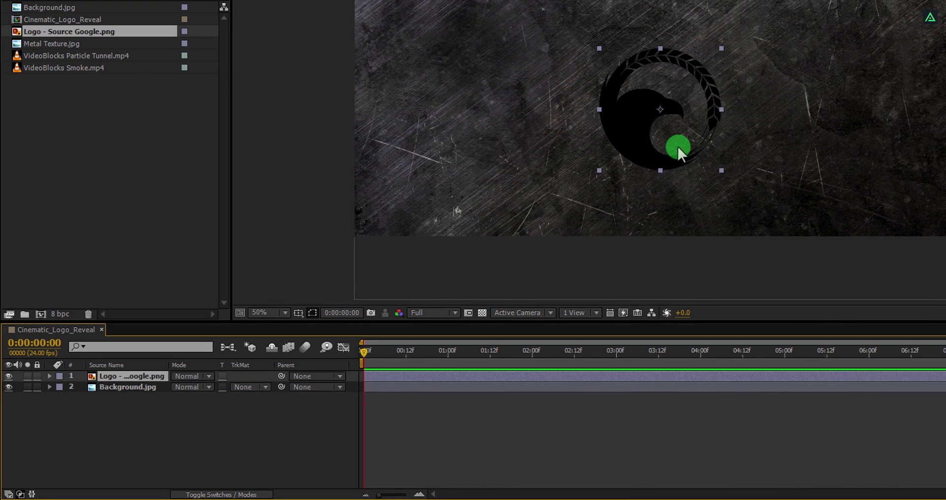
key(s)
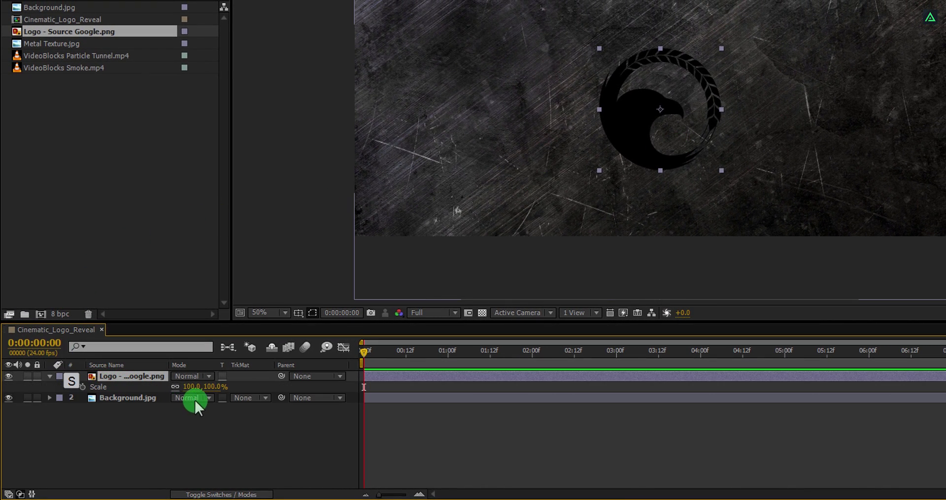
drag(216, 389, 209, 386)
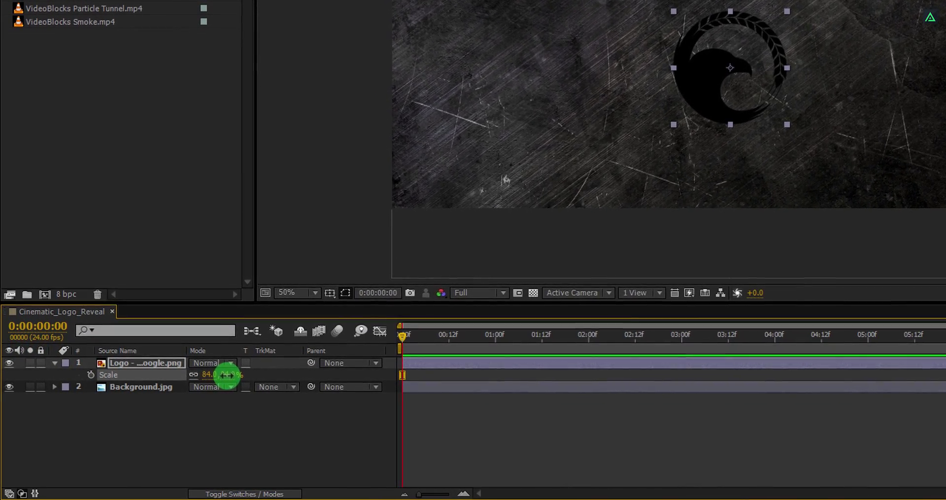
Step: Pre-compose the logo layer into Logo_Inside, moving all attributes into the new composition
click(143, 367)
right_click(150, 362)
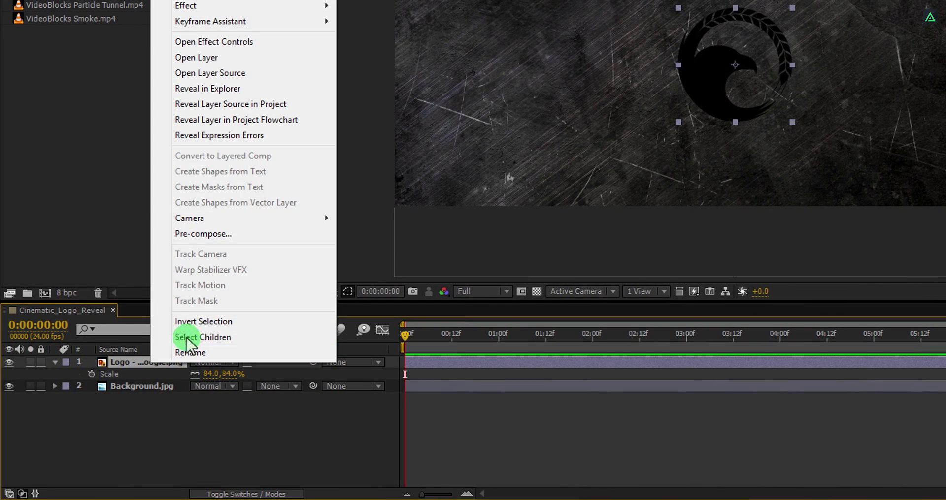
click(201, 234)
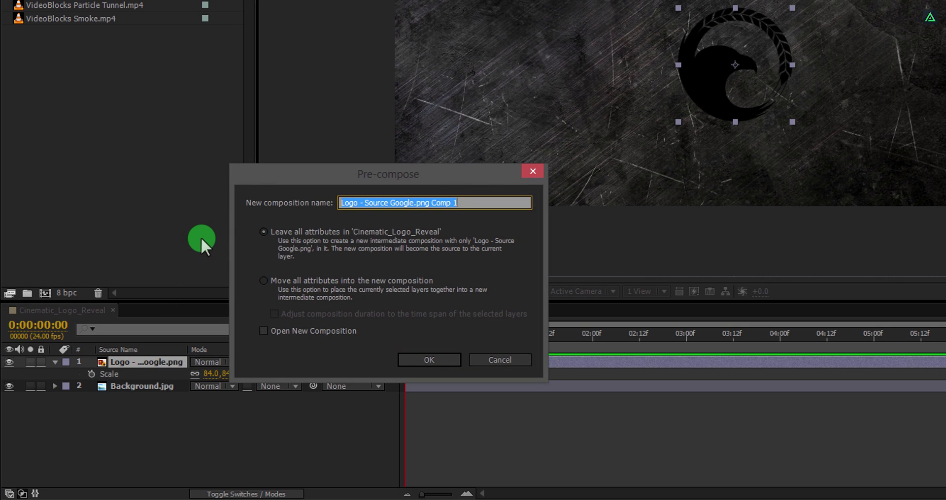
text(Logo_Inside)
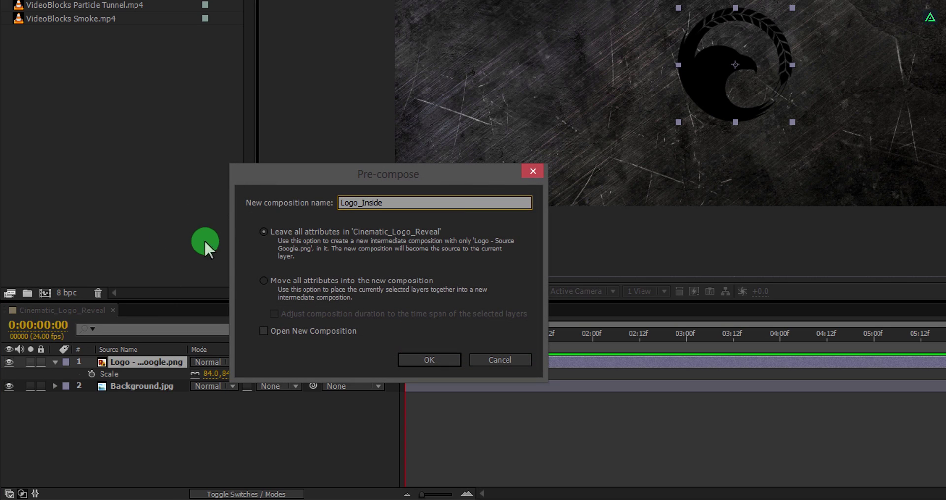
click(275, 282)
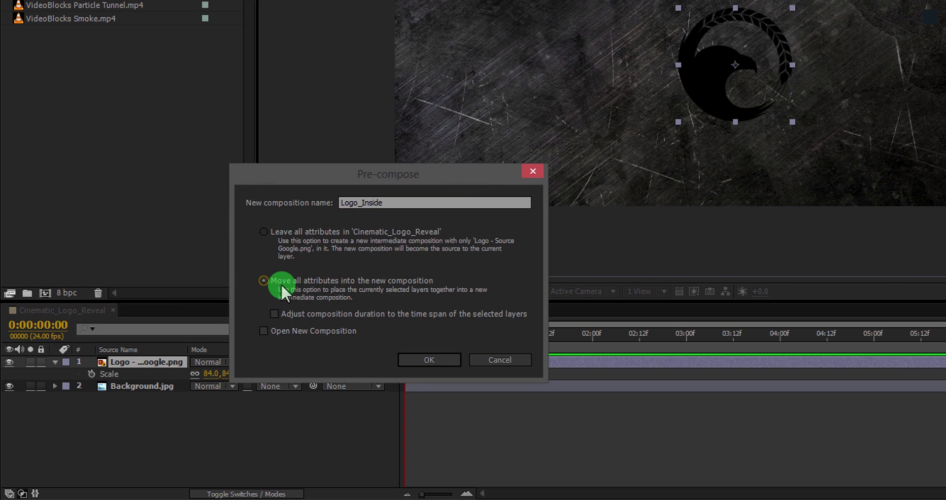
click(408, 360)
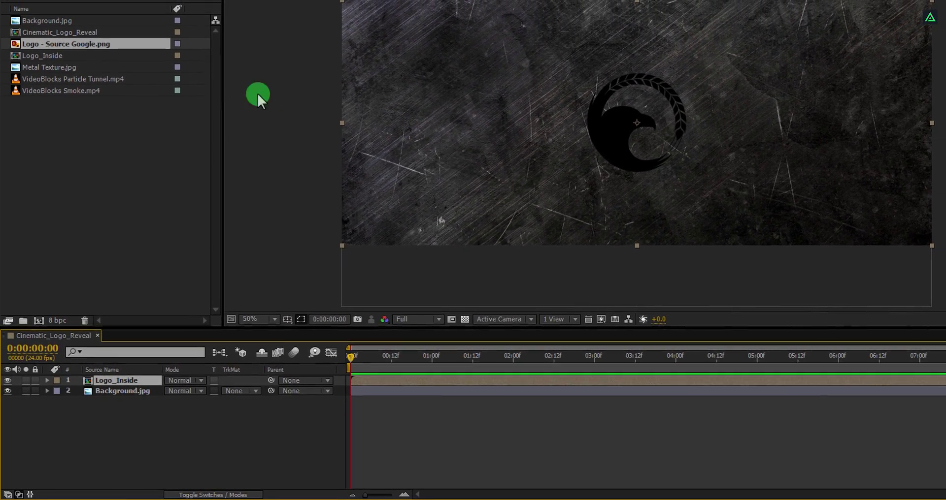
Step: Place Metal Texture.jpg below Logo_Inside and set Logo_Inside's alpha as its track matte
click(51, 57)
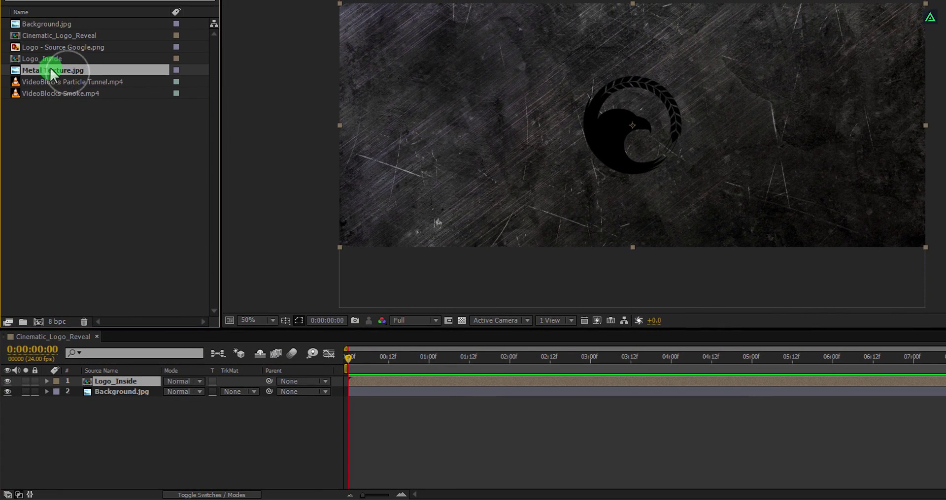
drag(49, 67, 127, 364)
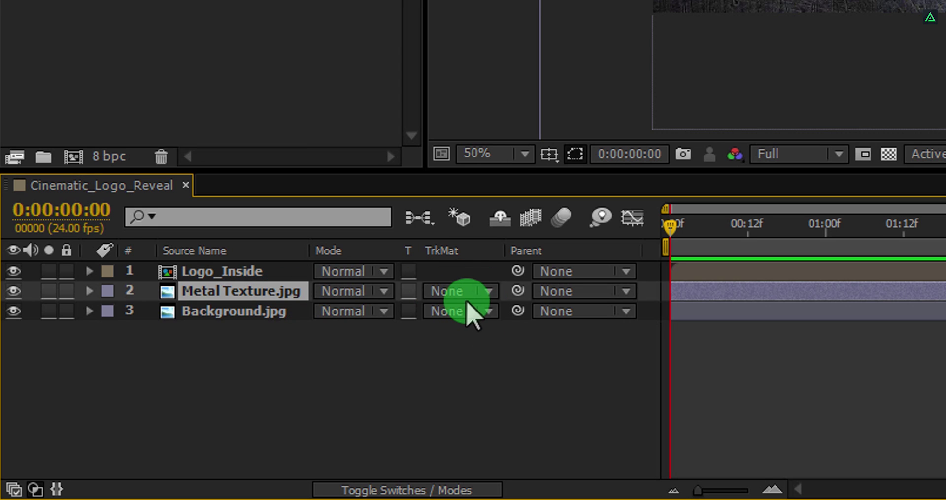
key(F4)
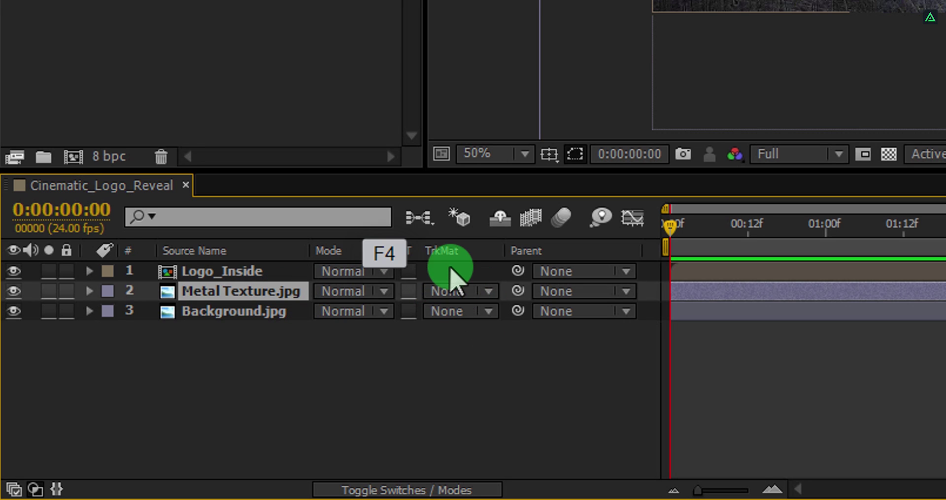
key(F4)
key(F4)
key(F4)
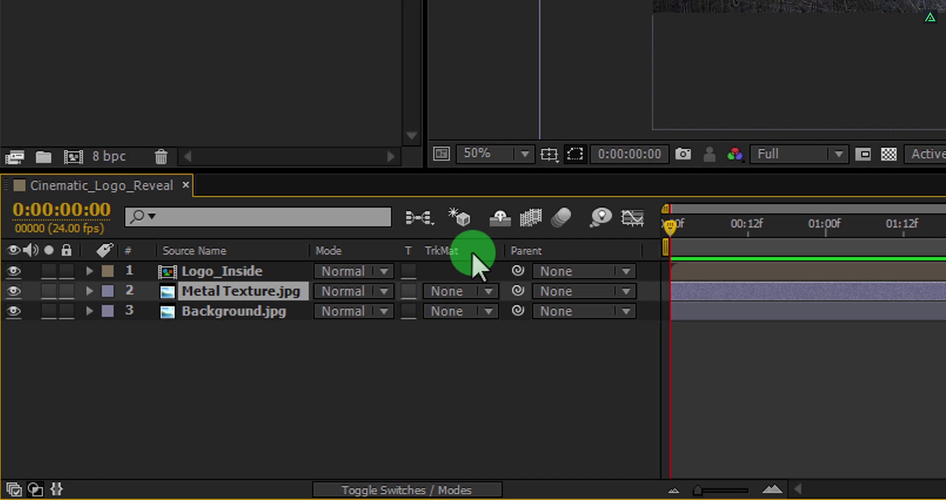
right_click(474, 253)
mouse_move(517, 333)
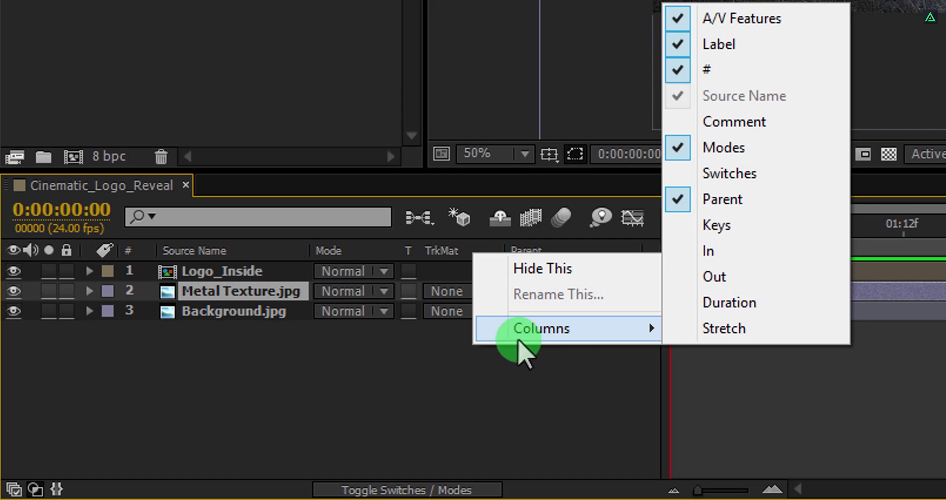
click(727, 154)
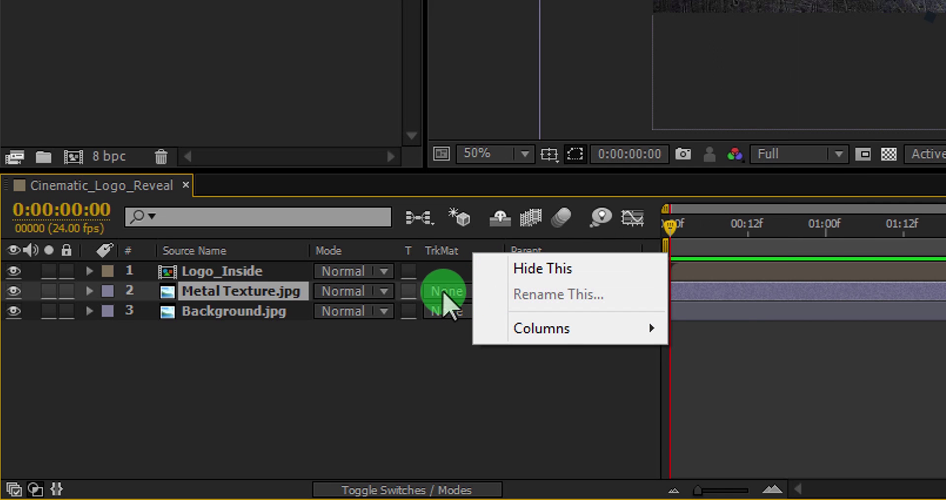
click(444, 293)
click(470, 352)
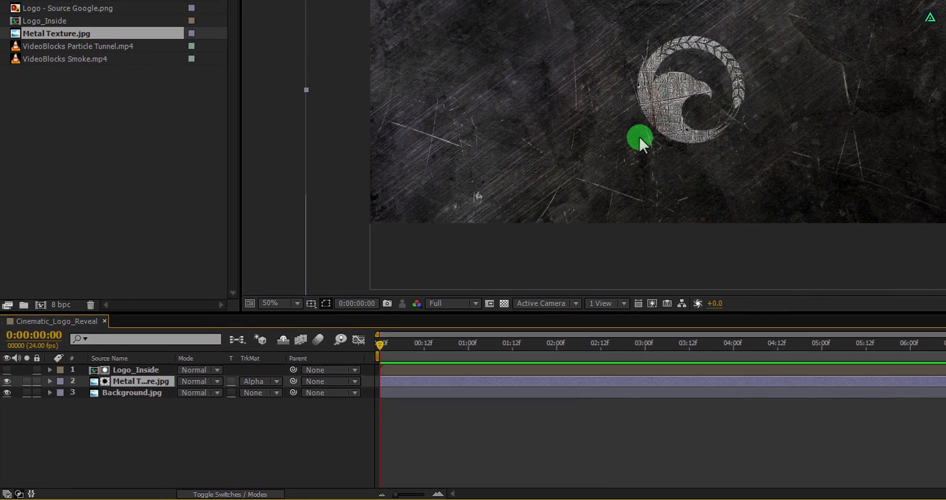
Step: Scale the Metal Texture.jpg layer down to 47%
scroll(635, 137, up, 2)
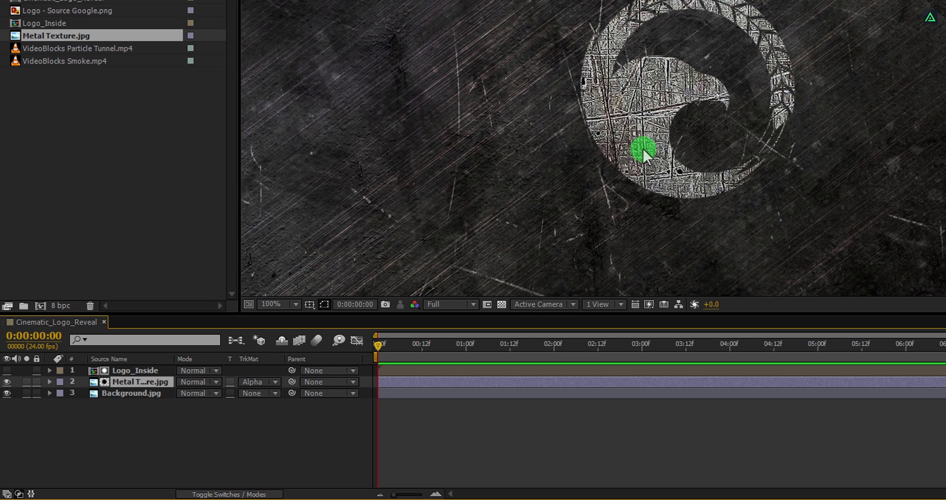
scroll(643, 149, down, 2)
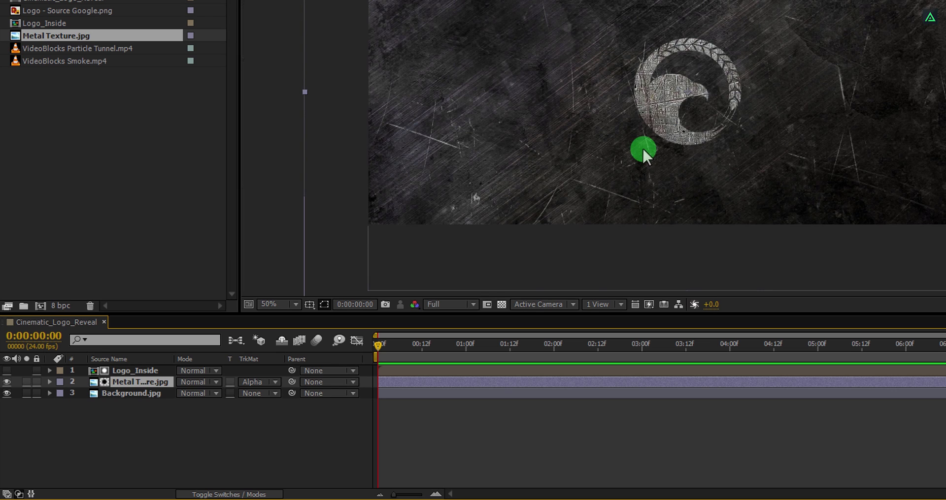
key(s)
drag(230, 394, 197, 397)
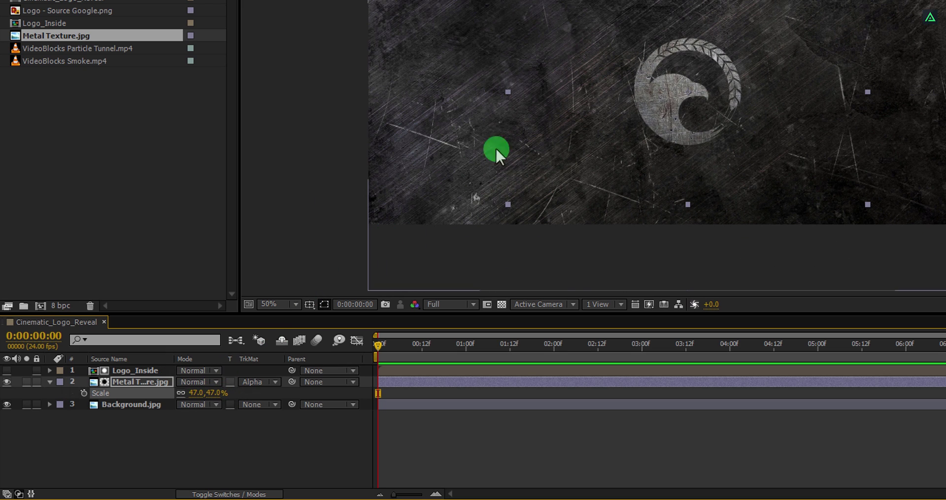
scroll(680, 84, up, 2)
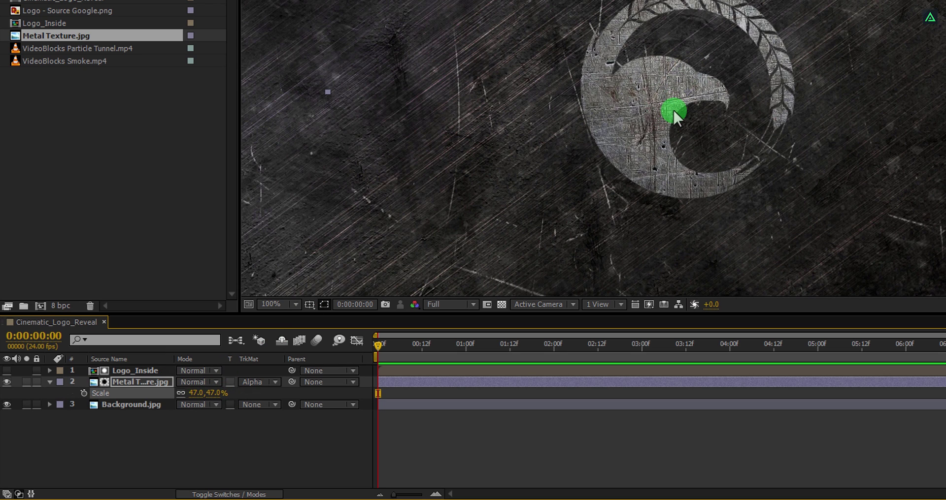
scroll(673, 112, down, 2)
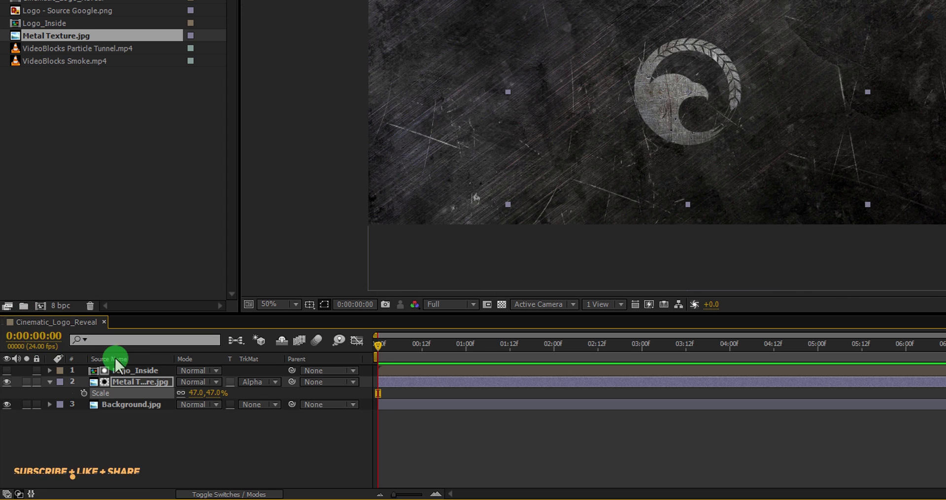
Step: Duplicate Logo_Inside, move the copy beneath Metal Texture.jpg, and make it visible
click(131, 369)
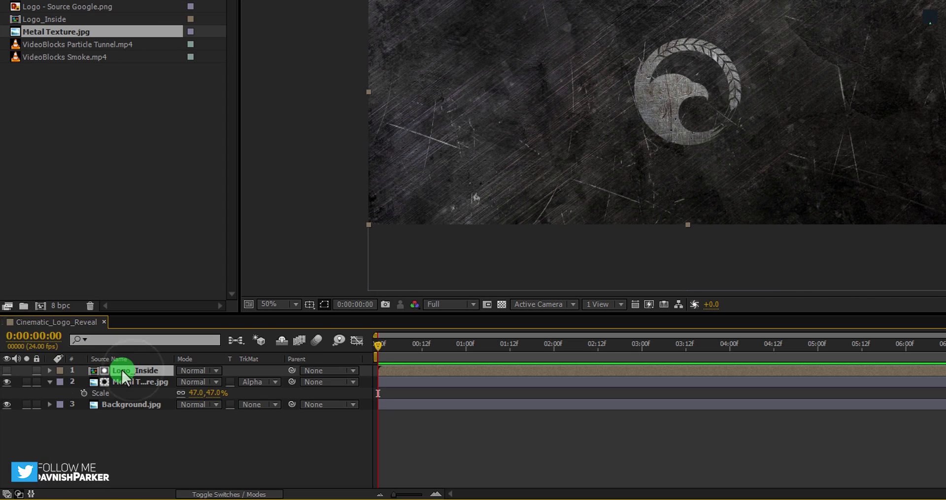
key(ctrl+d)
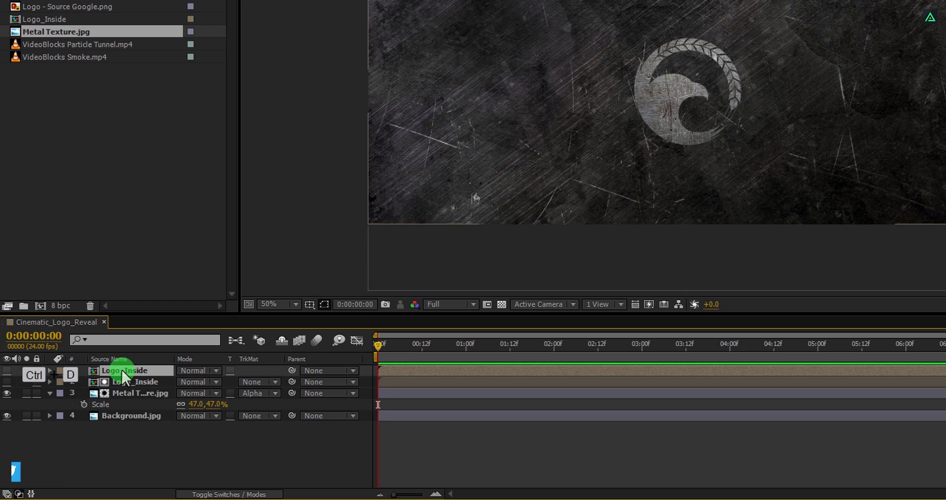
drag(123, 374, 114, 404)
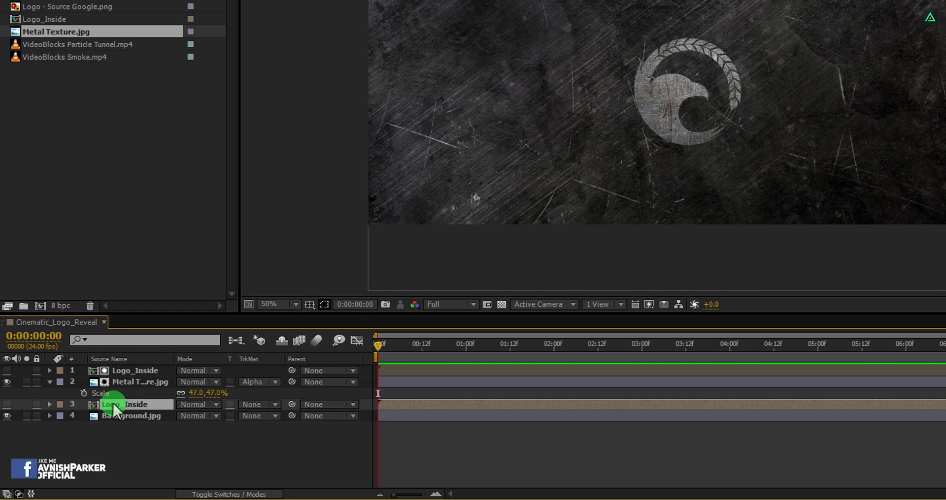
click(7, 404)
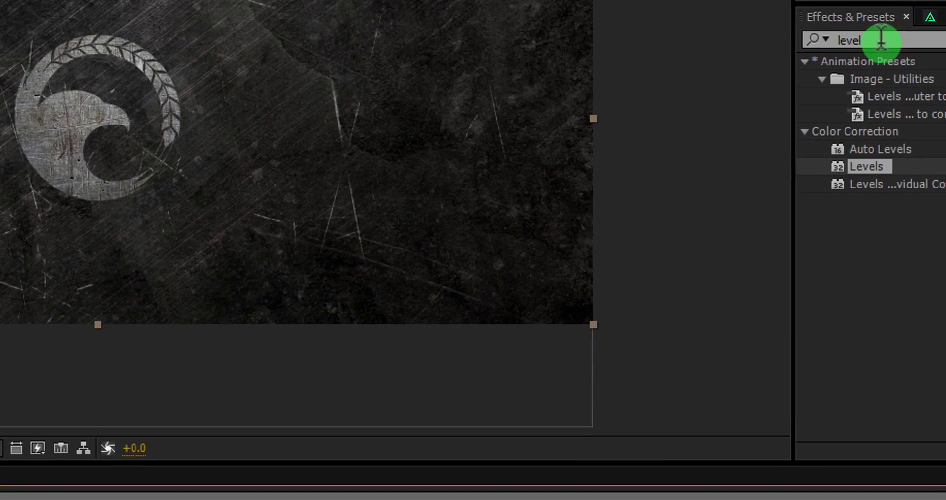
Step: Apply a Fill effect to the Logo_Inside copy with colour 000000 (black)
double_click(880, 39)
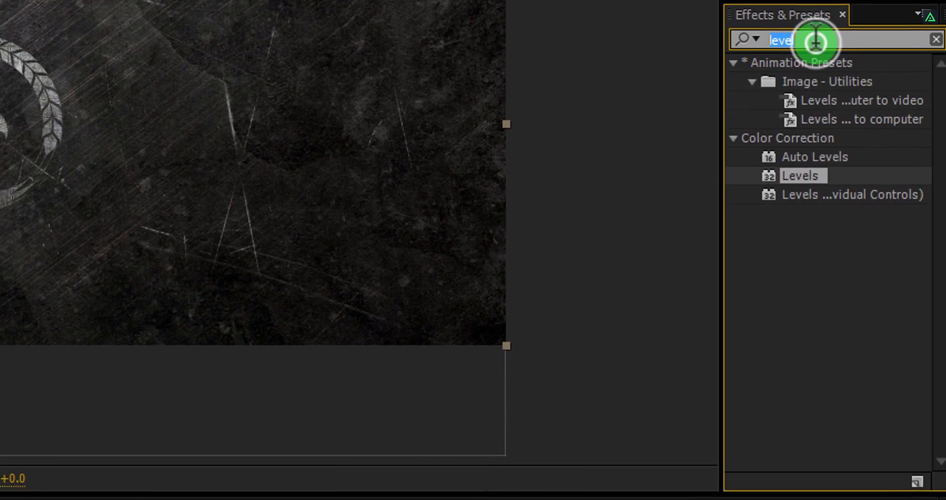
text(fill)
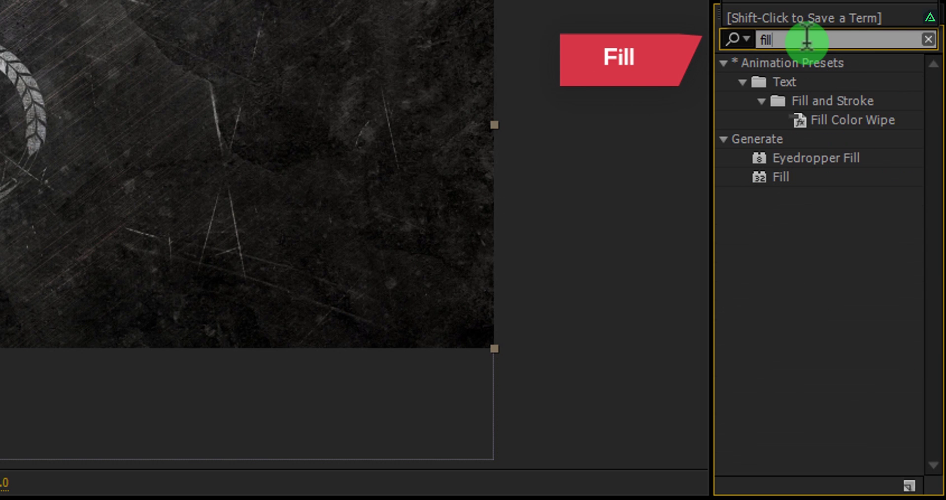
click(783, 177)
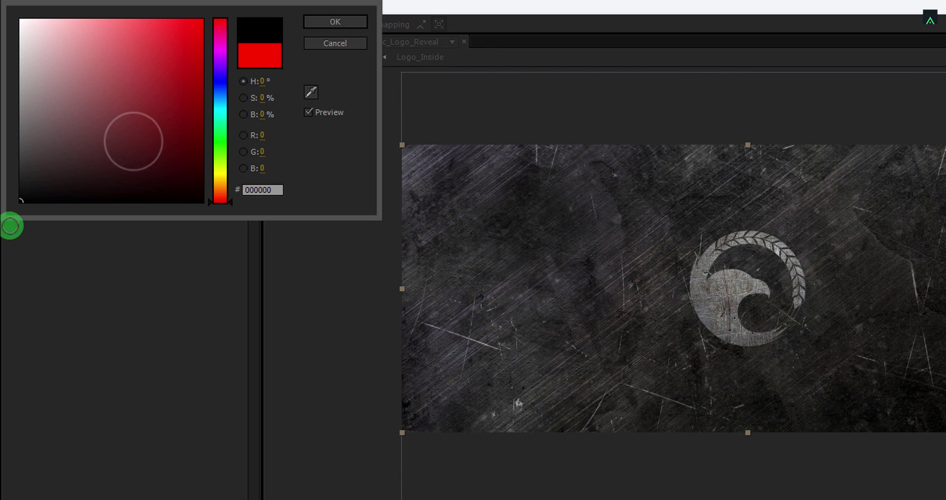
click(18, 203)
click(319, 24)
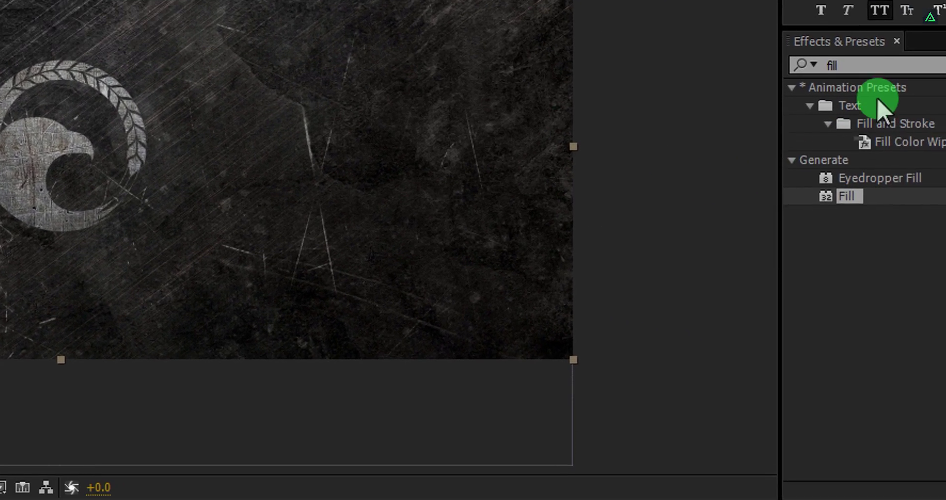
Step: Apply CC Radial Fast Blur to the black logo copy, centred at 974,172 with Amount 82
click(878, 64)
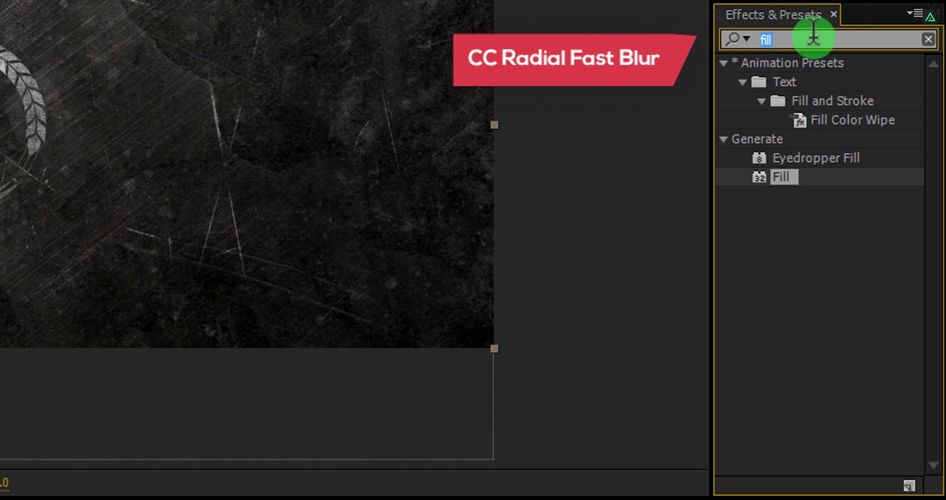
text(r)
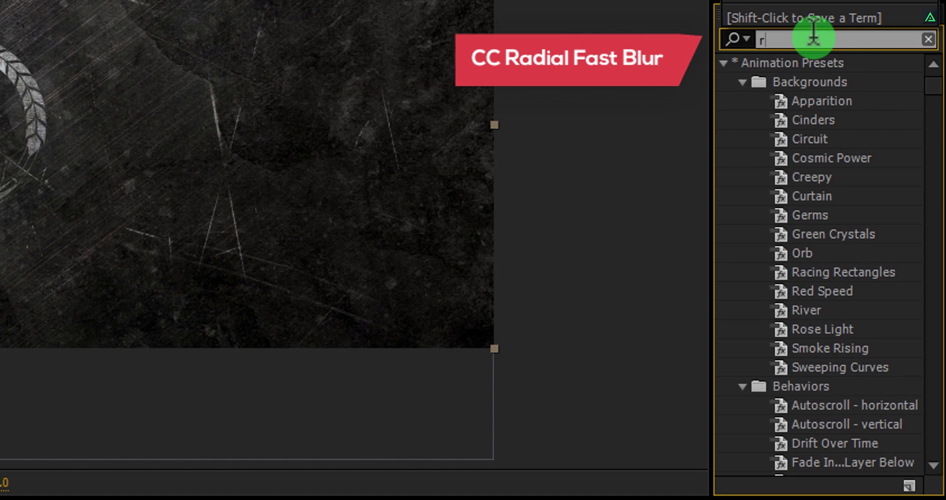
text(adia)
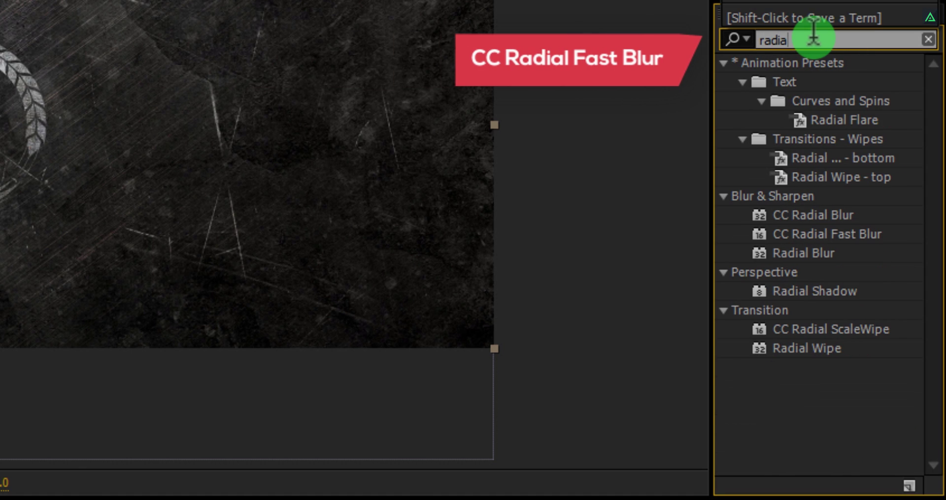
text(l f)
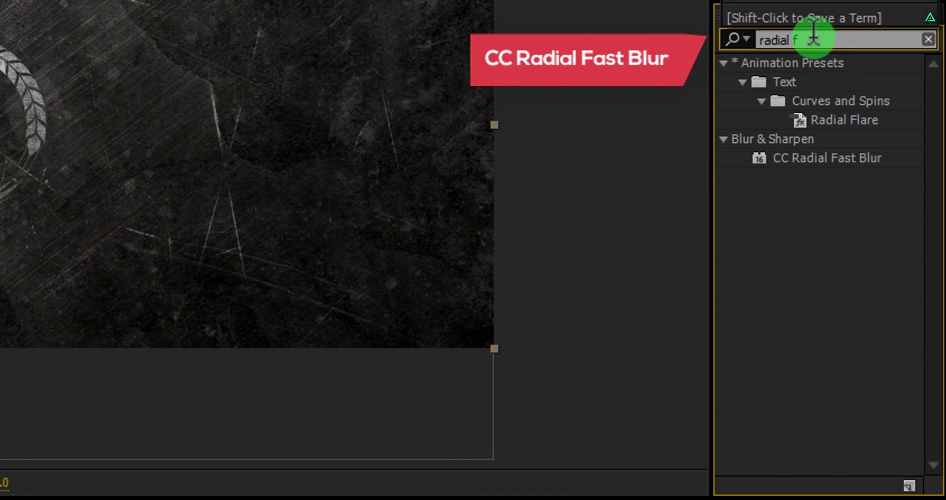
click(796, 157)
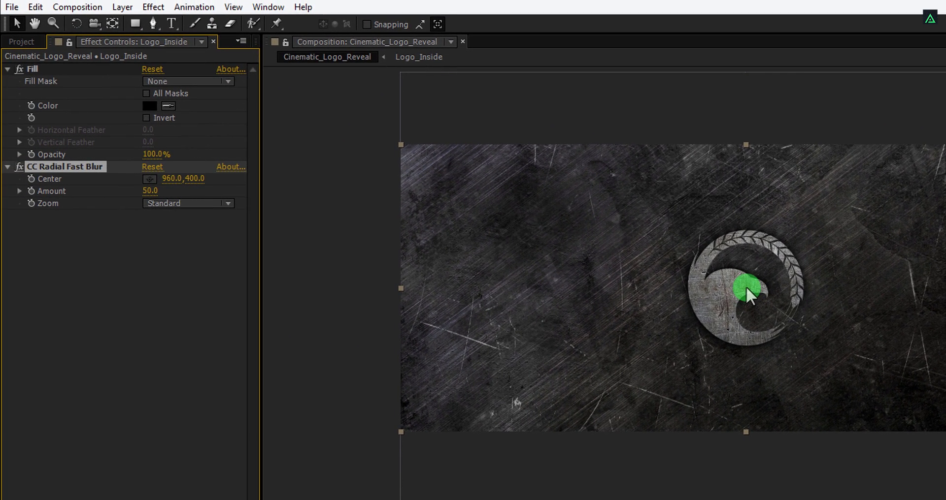
drag(746, 289, 753, 205)
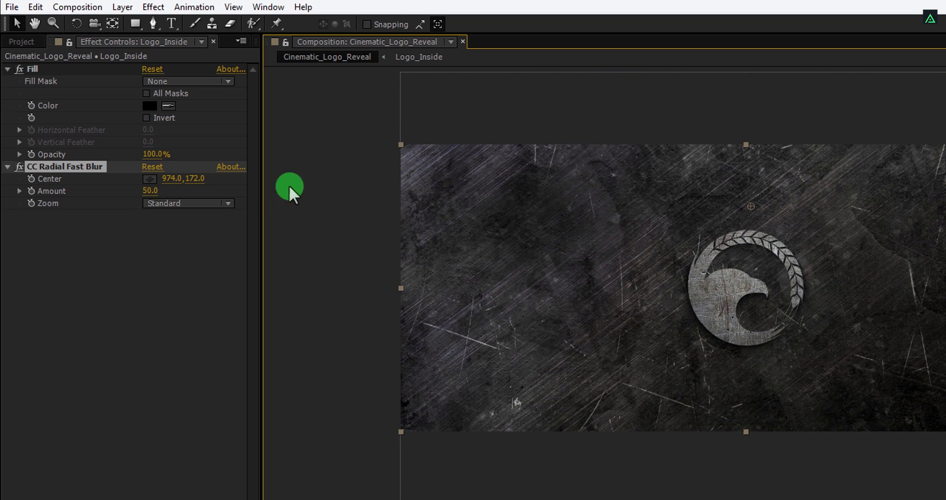
drag(151, 195, 181, 200)
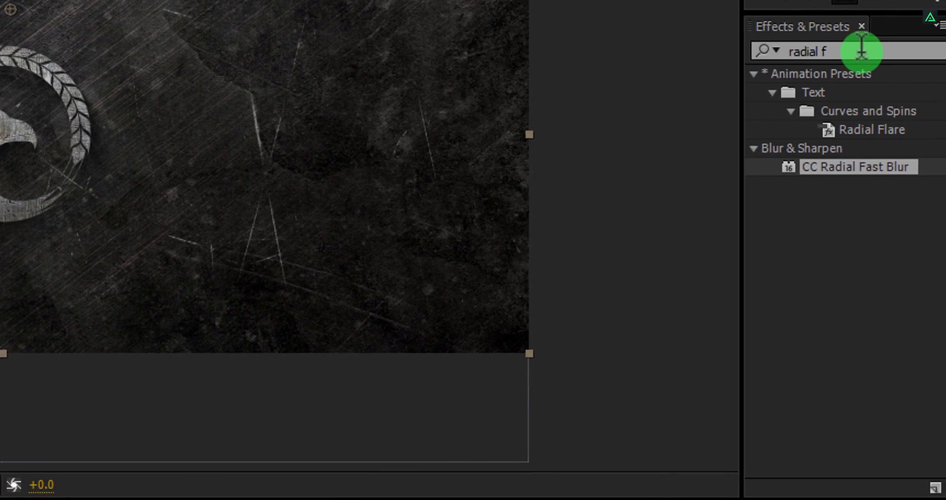
Step: Add a Glow effect to the black logo copy and move the radial blur centre to 668,622
click(914, 69)
text(glow)
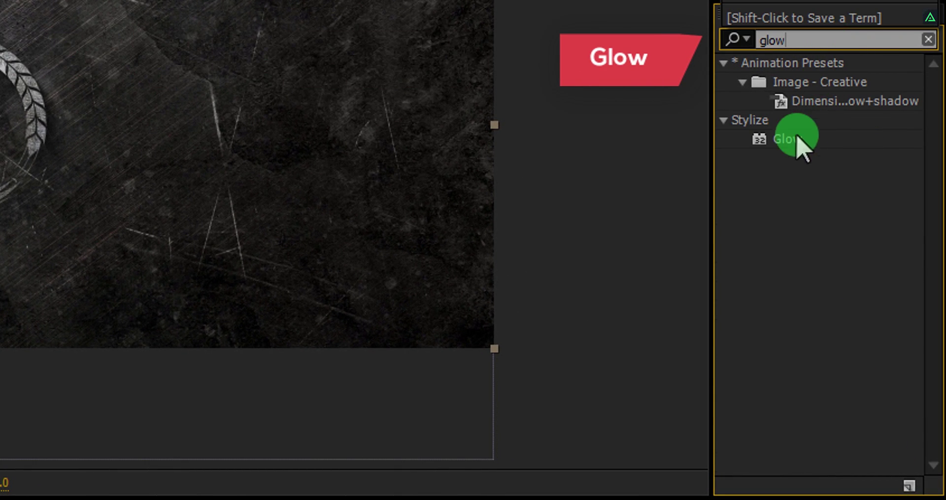
click(783, 142)
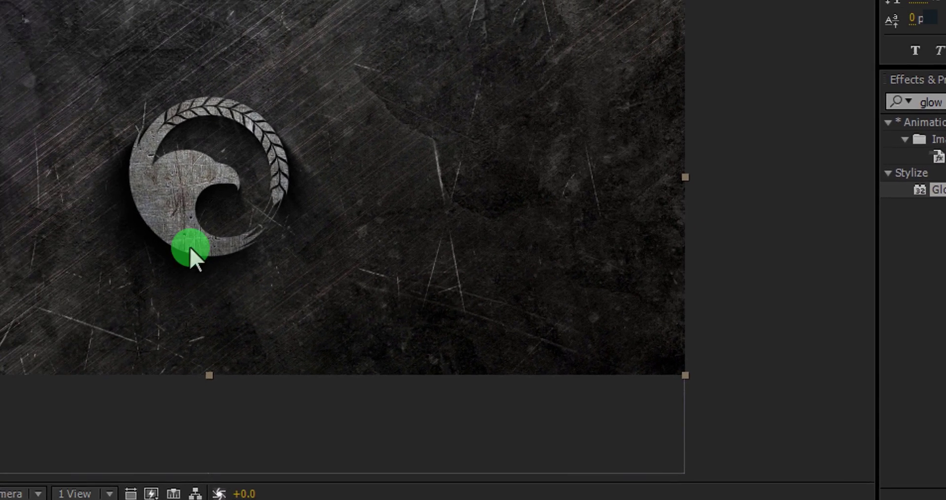
drag(190, 247, 197, 252)
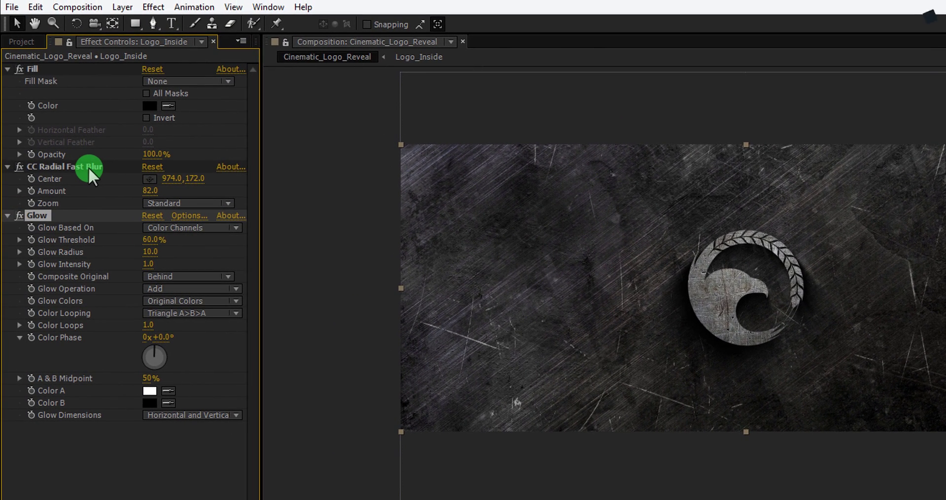
click(89, 169)
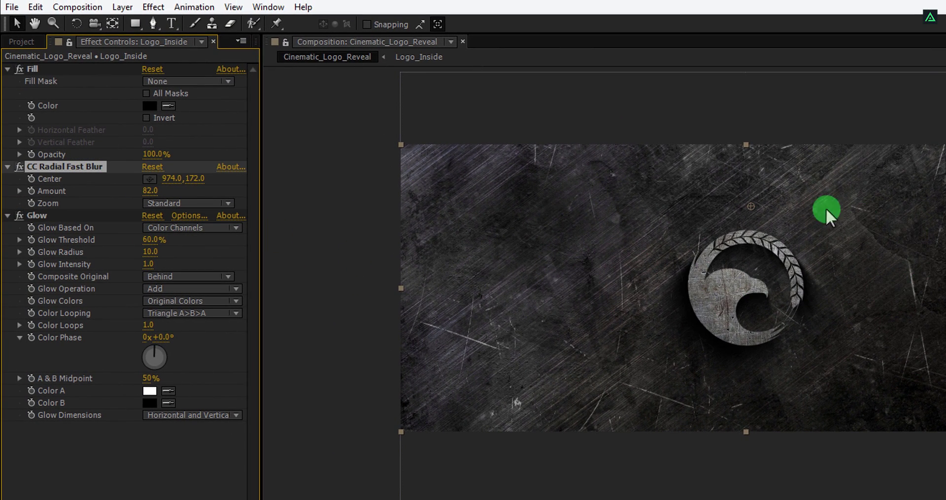
mouse_move(752, 209)
mouse_down()
mouse_move(692, 215)
mouse_move(627, 289)
mouse_move(631, 363)
mouse_move(641, 368)
mouse_move(658, 251)
mouse_move(710, 203)
mouse_move(791, 202)
mouse_move(755, 195)
mouse_up()
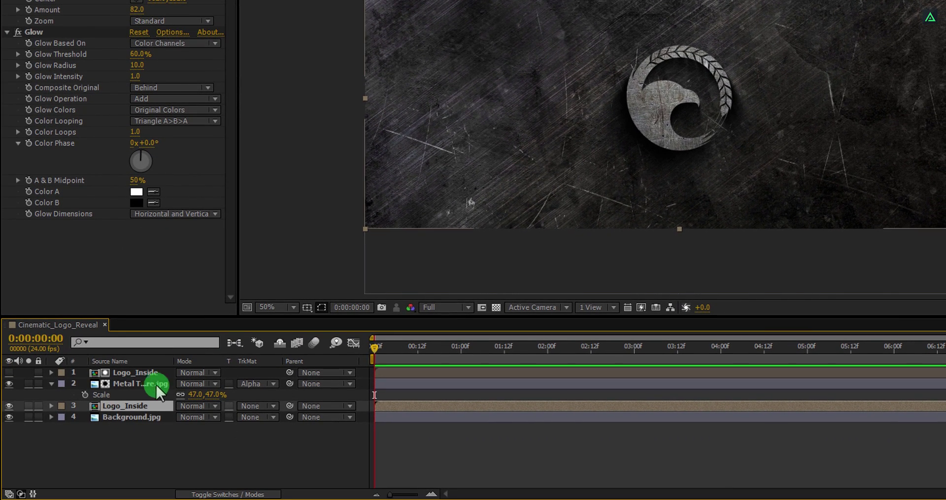
Step: Add a Bevel and Emboss layer style to the Metal Texture.jpg layer
click(155, 384)
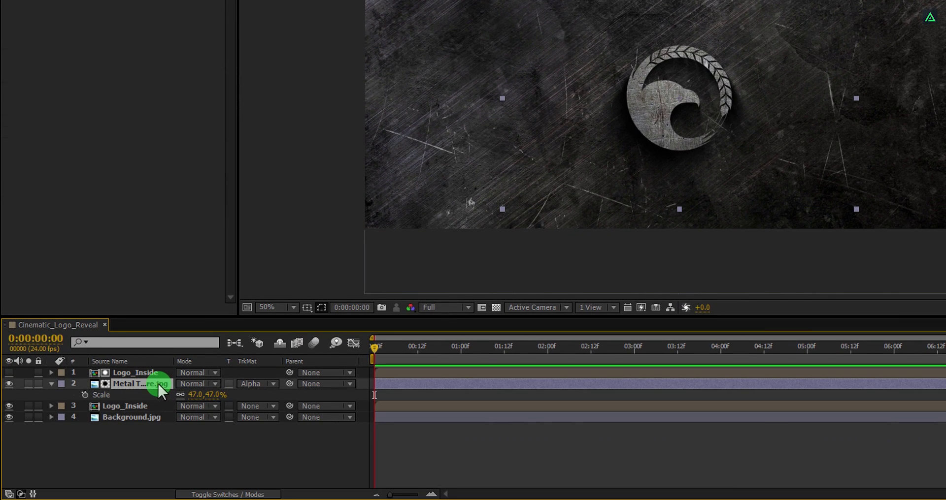
right_click(157, 388)
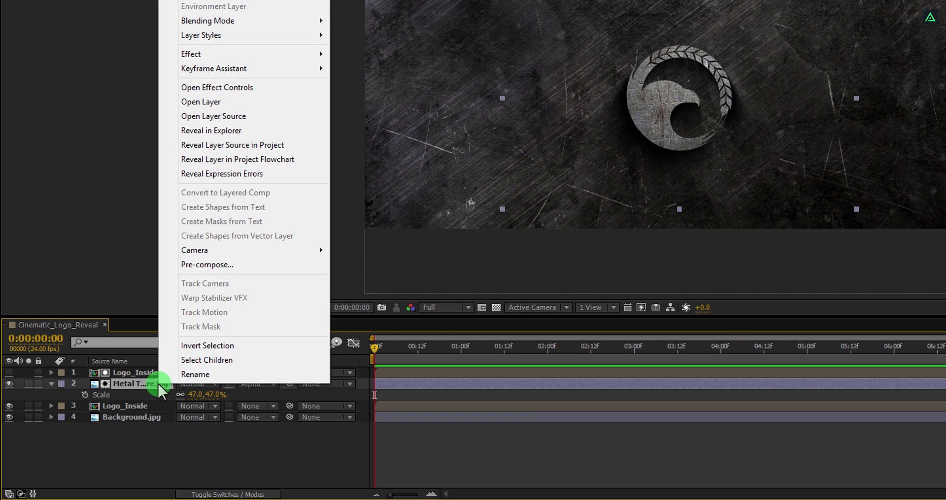
mouse_move(211, 36)
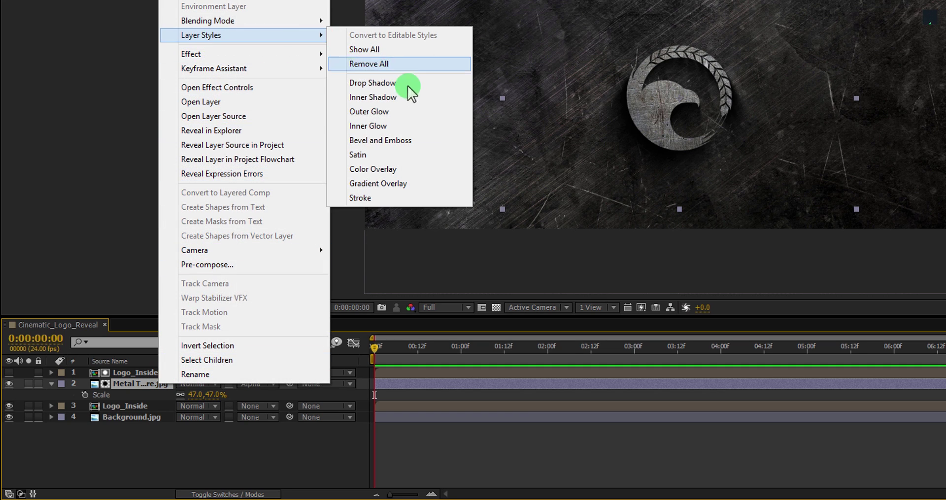
click(400, 143)
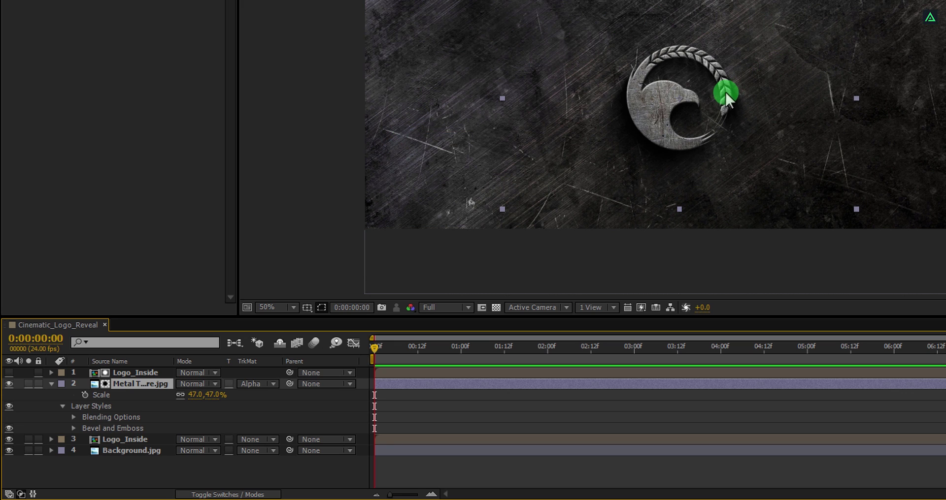
scroll(723, 90, up, 2)
drag(735, 76, 448, 183)
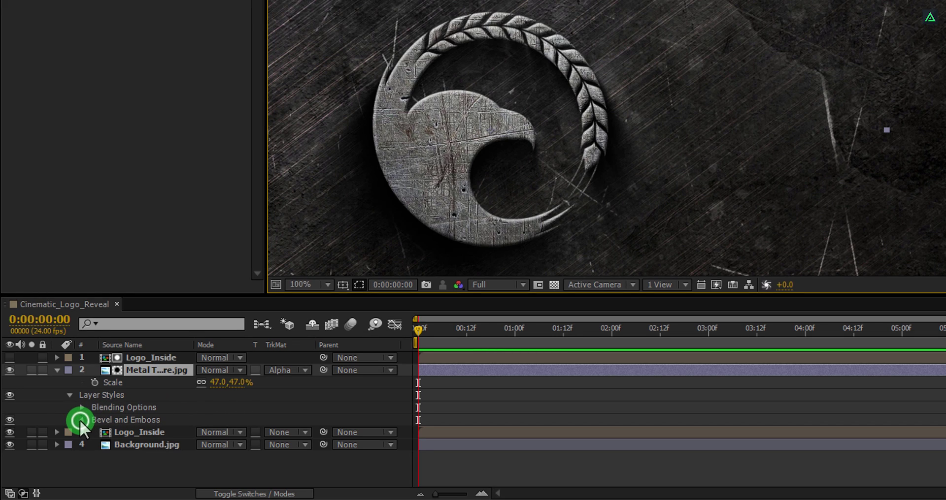
Step: Set the bevel Size to 250, Depth to 200% and Soften to 16, then test another light angle
click(80, 420)
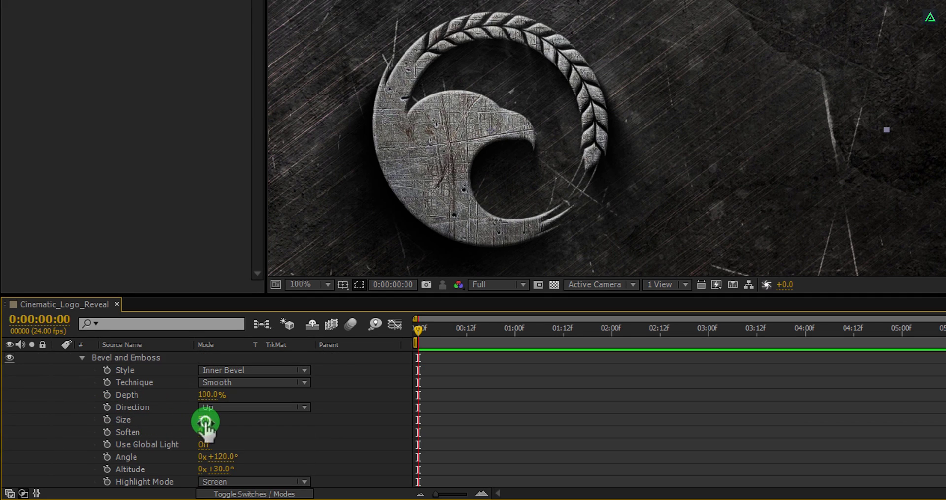
drag(205, 422, 428, 390)
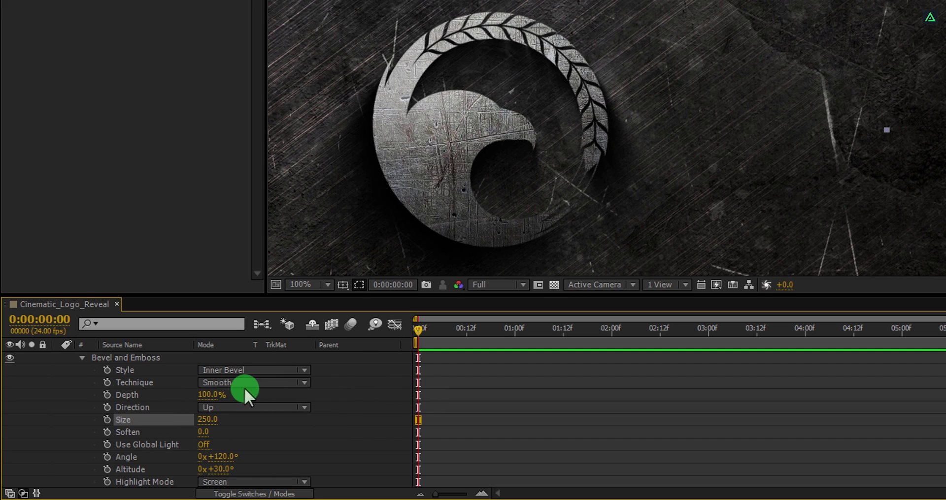
text(200)
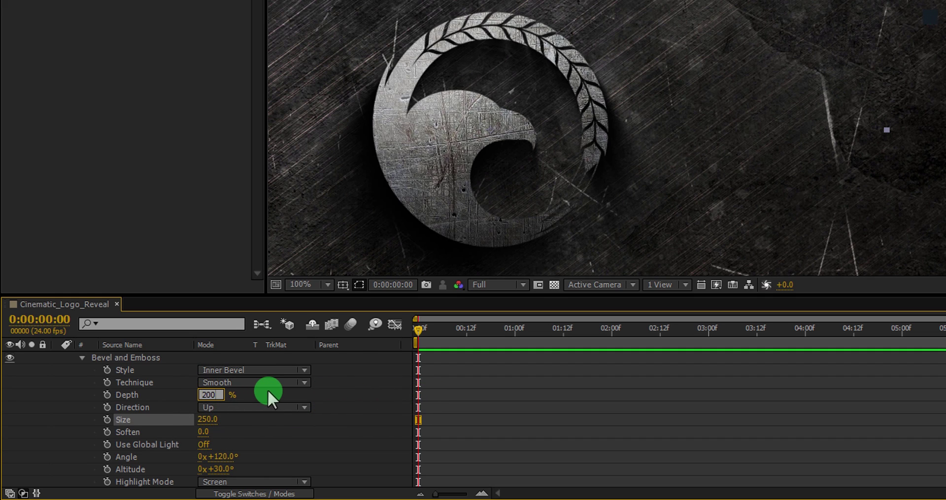
key(Return)
drag(203, 433, 303, 423)
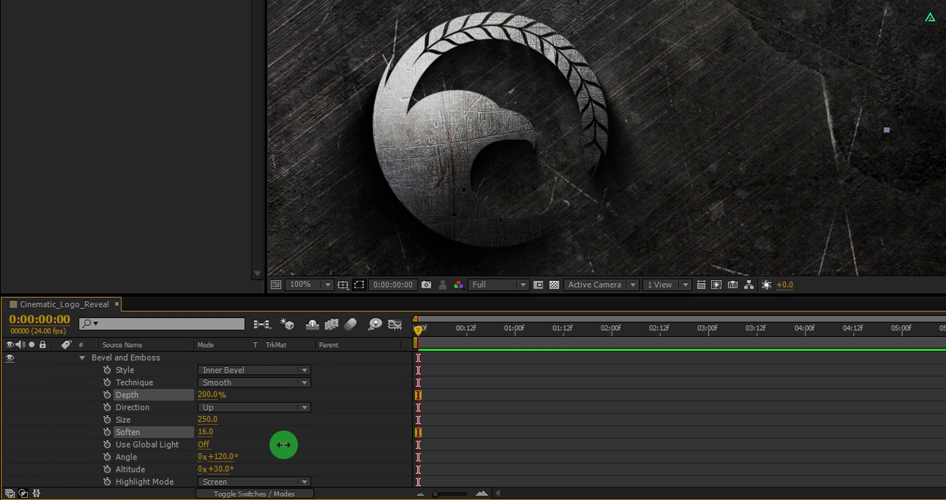
click(257, 438)
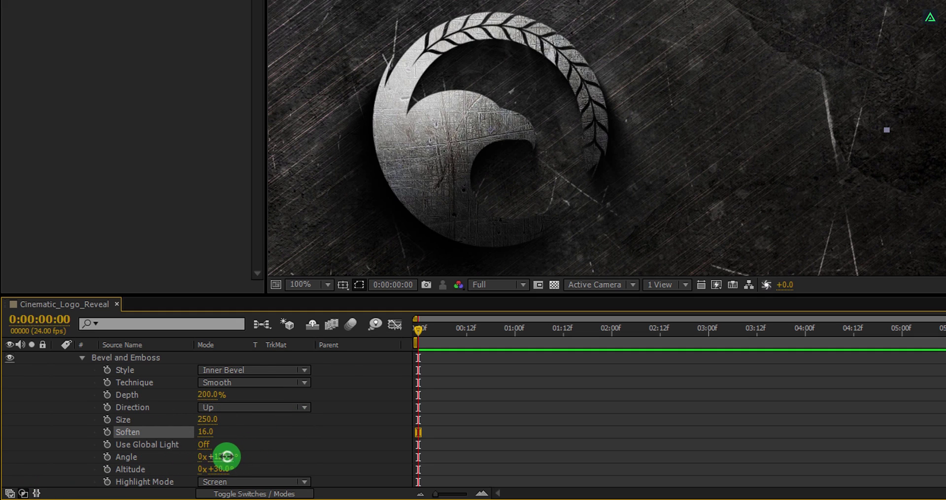
drag(226, 457, 298, 428)
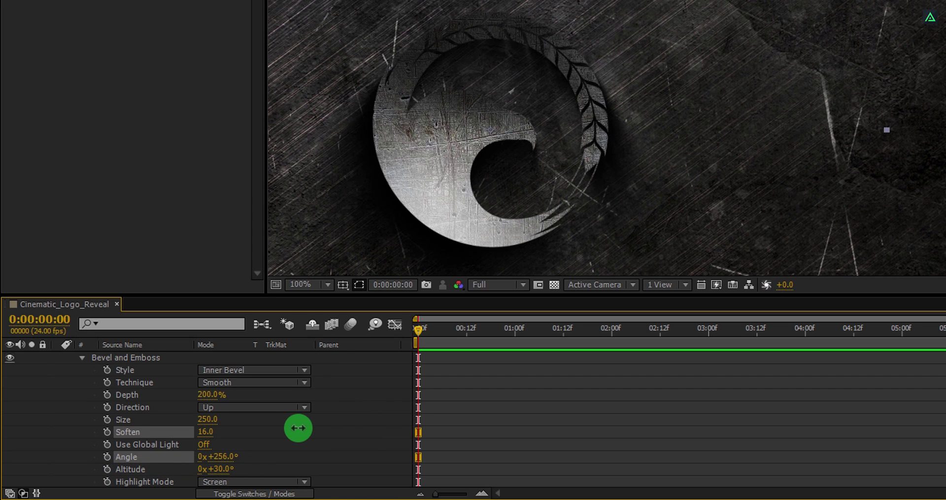
Step: Keyframe the bevel light Angle from 120° at the start to past one full turn at the end, then preview
key(ctrl+z)
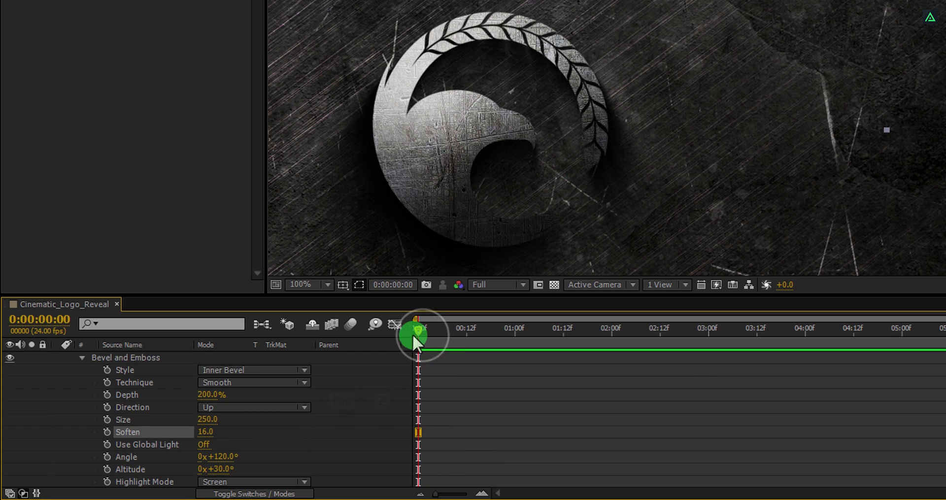
click(107, 457)
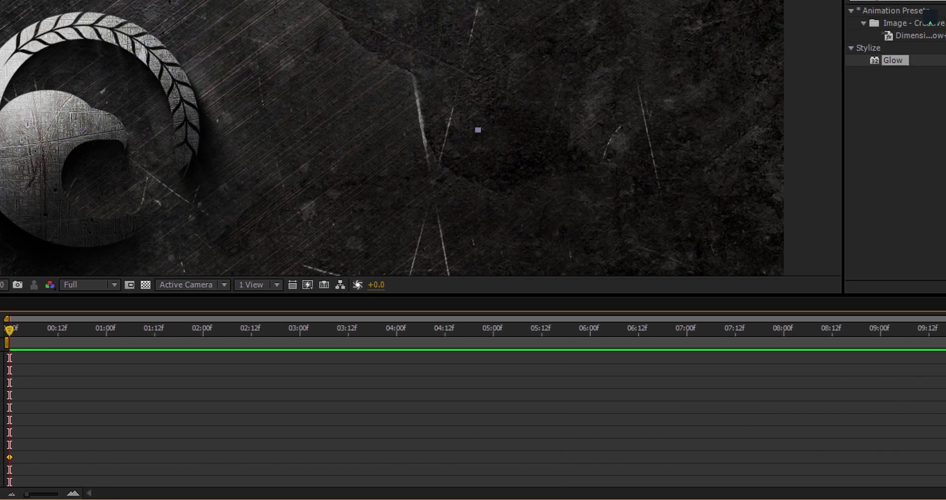
drag(908, 327, 929, 327)
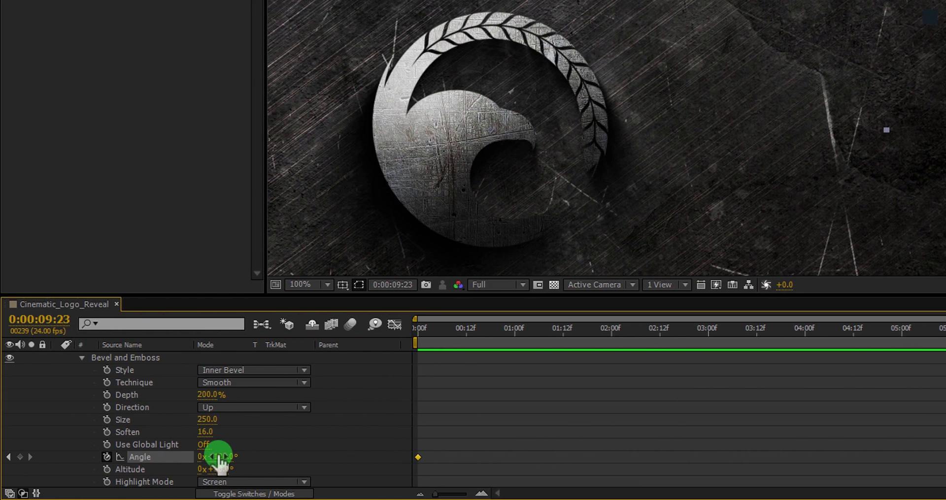
drag(217, 453, 366, 437)
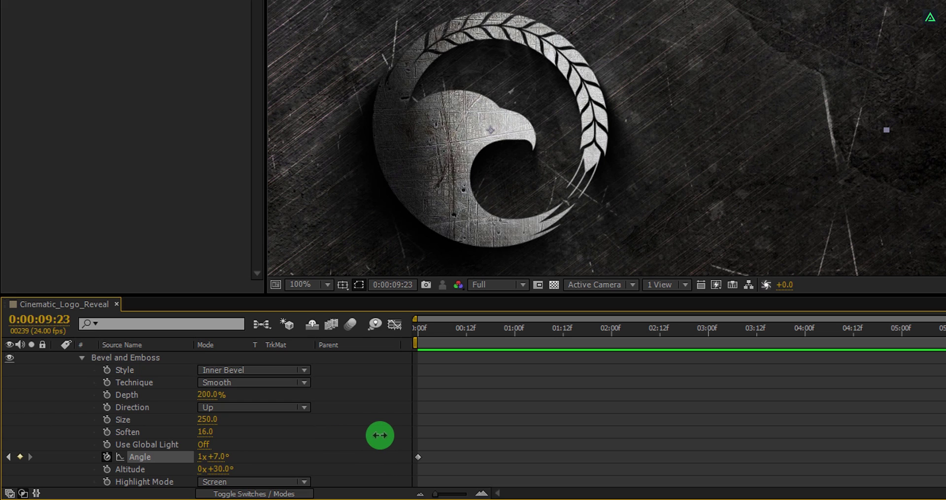
drag(383, 435, 327, 447)
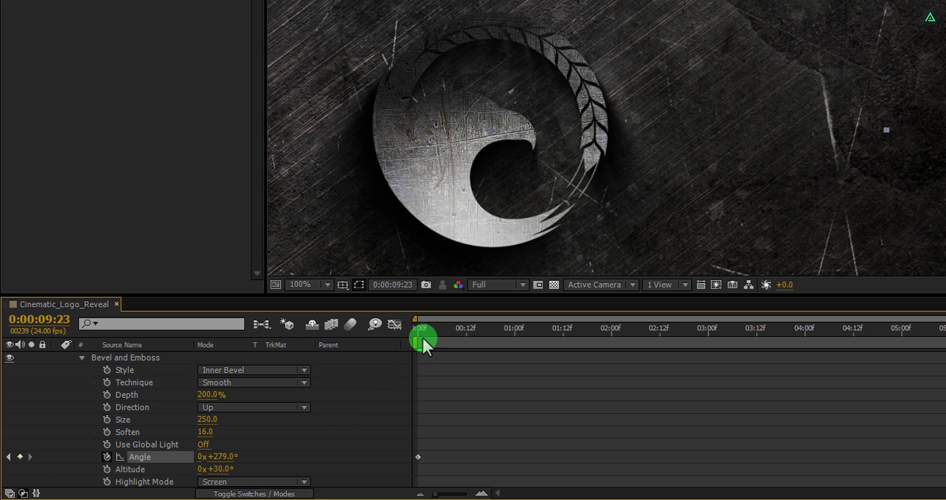
drag(421, 336, 354, 369)
scroll(479, 186, down, 2)
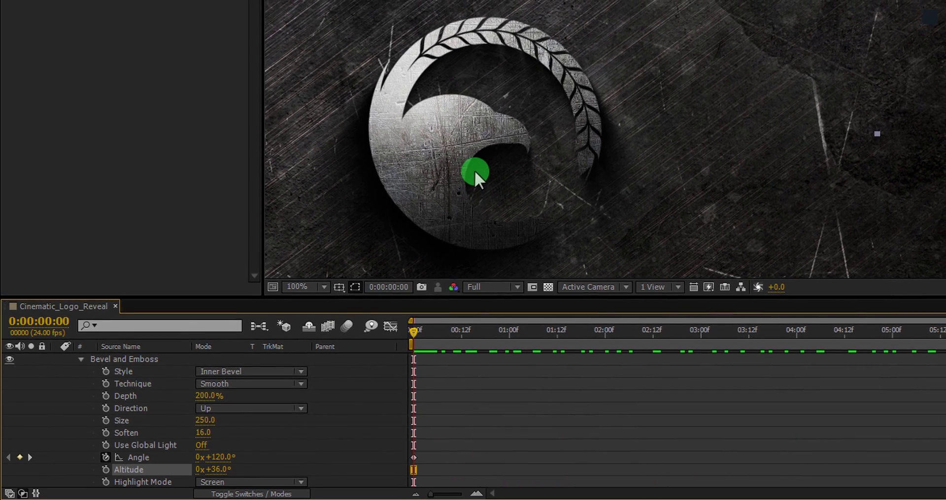
Step: Select the lower Logo_Inside layer and its CC Radial Fast Blur effect
drag(496, 182, 583, 197)
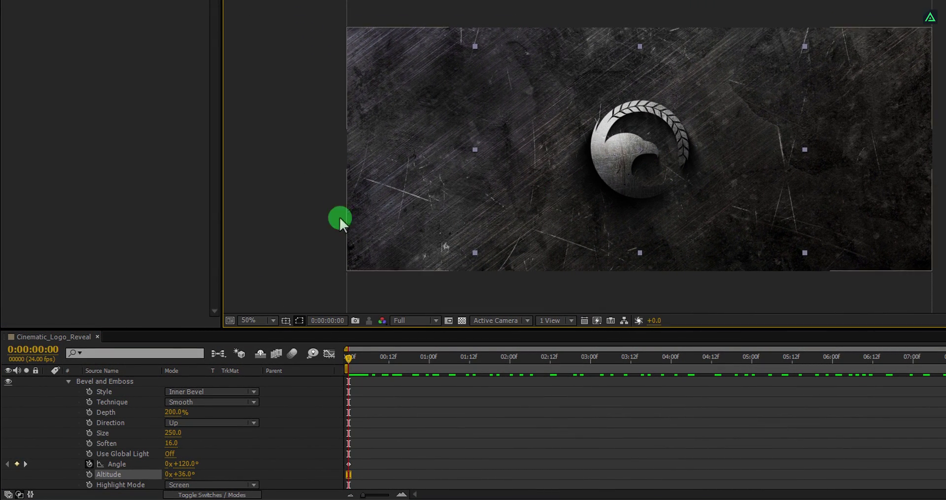
scroll(120, 400, up, 3)
click(120, 393)
click(49, 392)
mouse_move(107, 402)
mouse_down()
mouse_move(139, 353)
mouse_move(70, 1)
mouse_up()
click(49, 16)
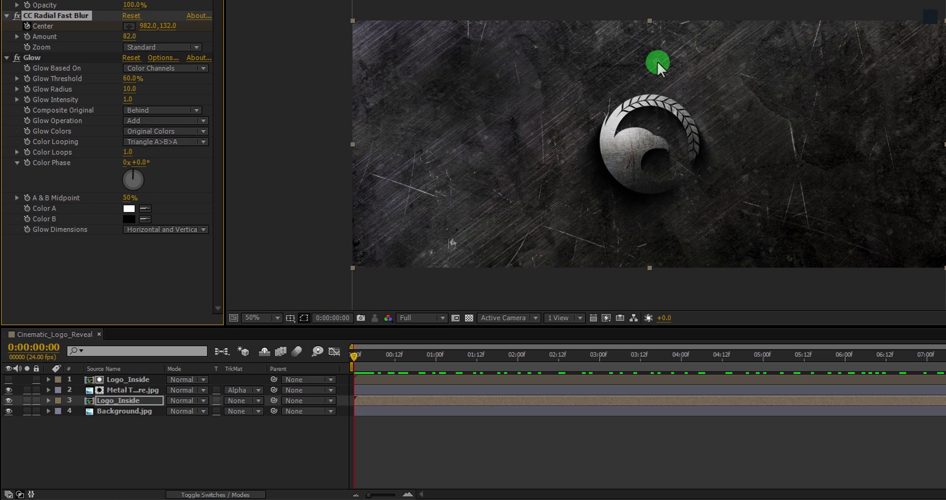
Step: Key the blur Center above-left of the logo at the start, then lower beside it by two seconds
drag(657, 61, 584, 83)
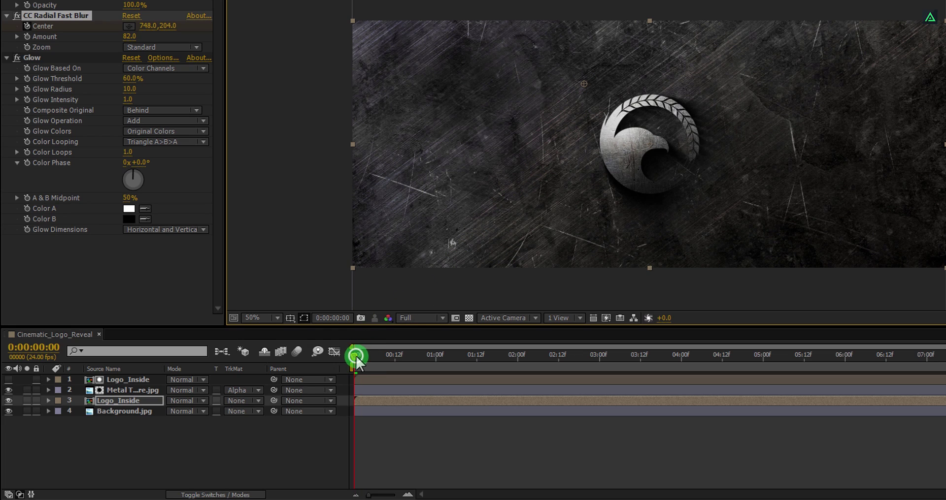
drag(356, 358, 521, 369)
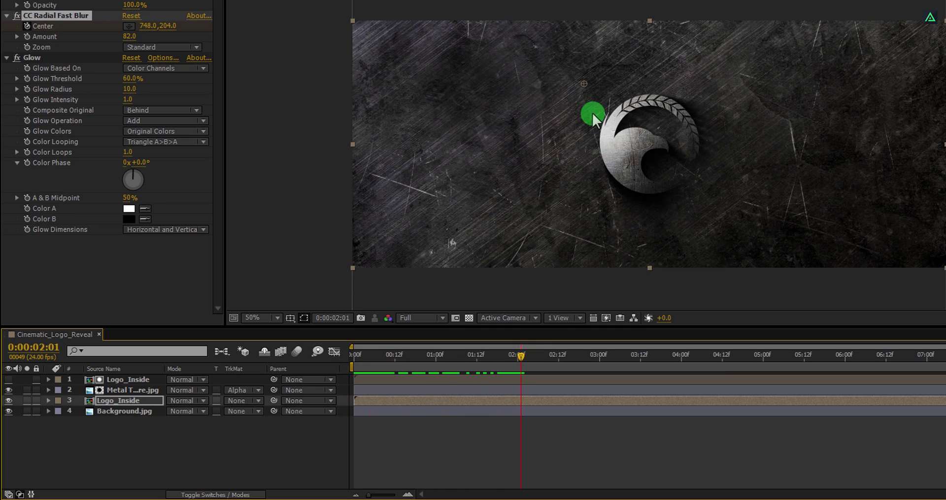
mouse_move(583, 87)
mouse_down()
mouse_move(559, 175)
mouse_move(554, 150)
mouse_up()
drag(522, 356, 681, 388)
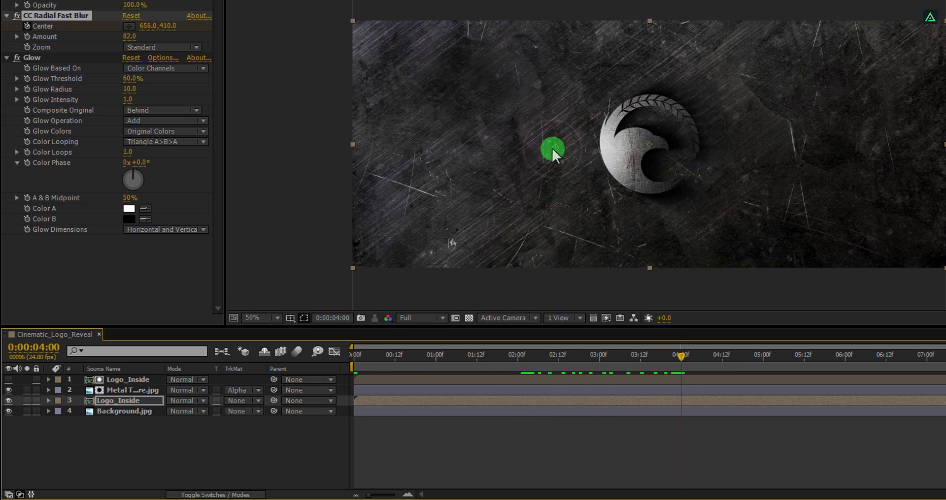
drag(552, 148, 560, 203)
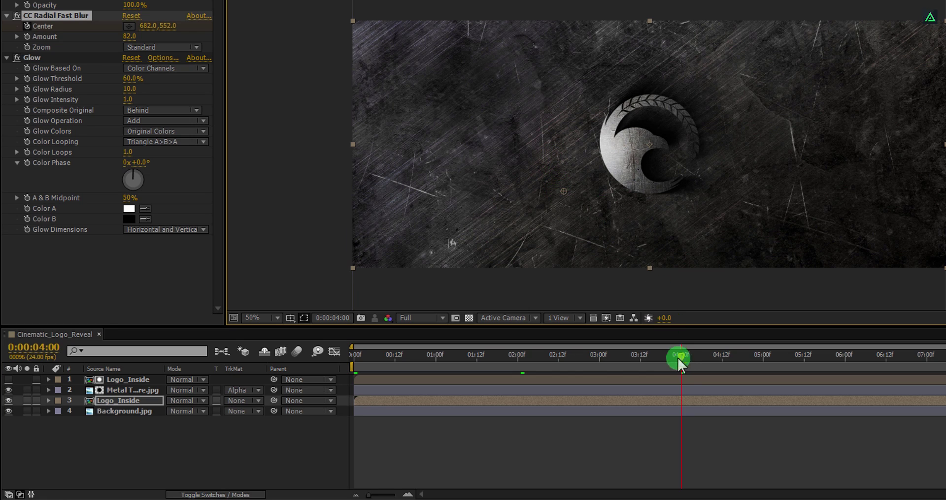
Step: Move the blur Center down and right at six seconds, eight seconds and the end, then preview
drag(680, 365, 845, 365)
click(565, 196)
drag(565, 196, 592, 212)
click(848, 356)
drag(875, 362, 945, 362)
drag(592, 214, 646, 232)
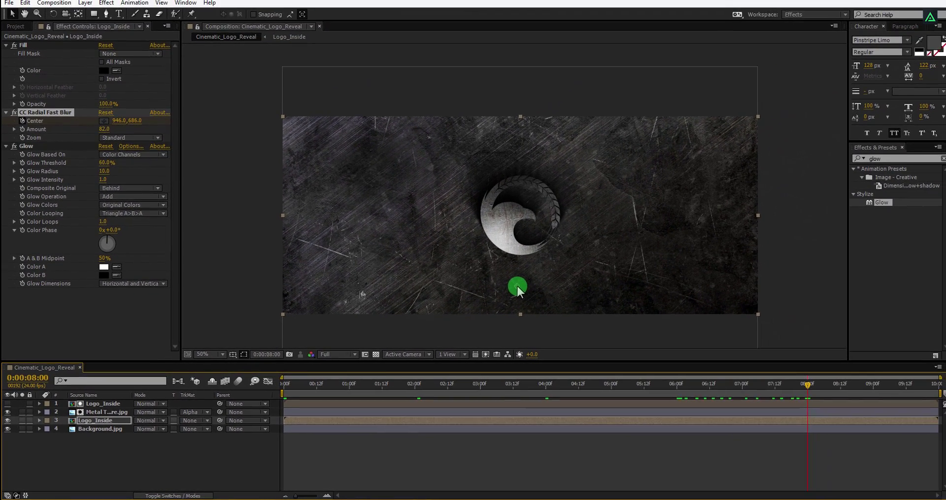
drag(807, 384, 931, 384)
click(528, 301)
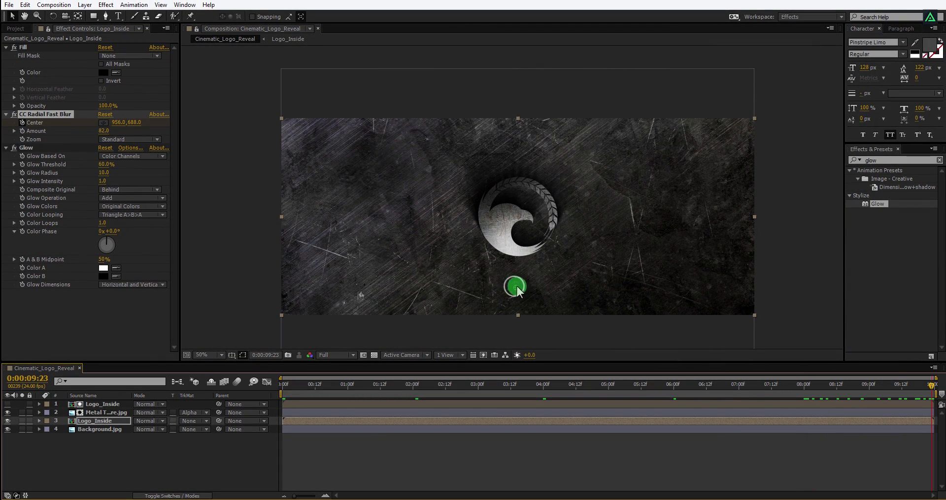
drag(517, 285, 533, 284)
click(328, 385)
drag(284, 388, 491, 416)
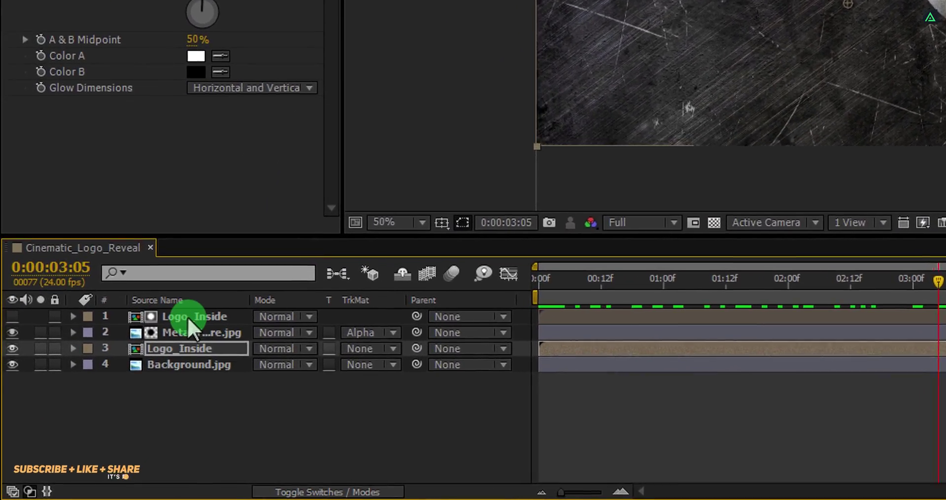
Step: Duplicate the top Logo_Inside and metal texture pair with Ctrl+D, then expand the metal texture layer
click(154, 355)
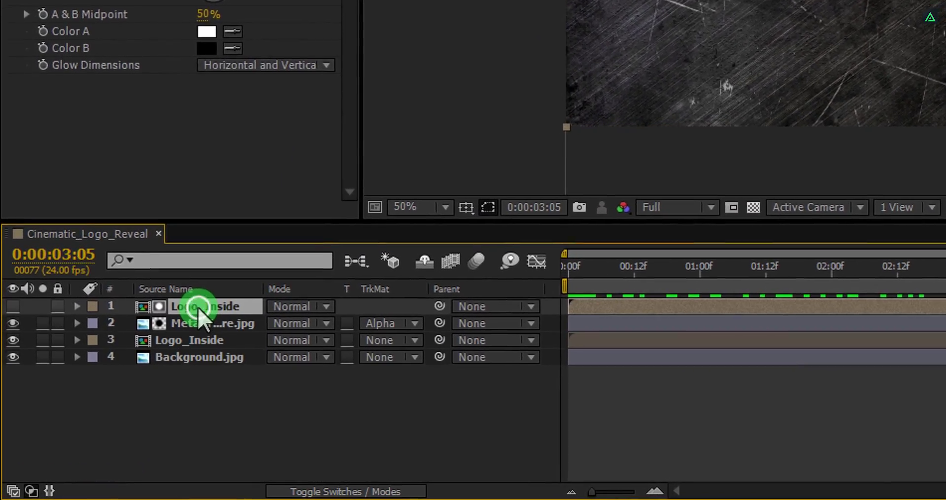
shift+click(212, 321)
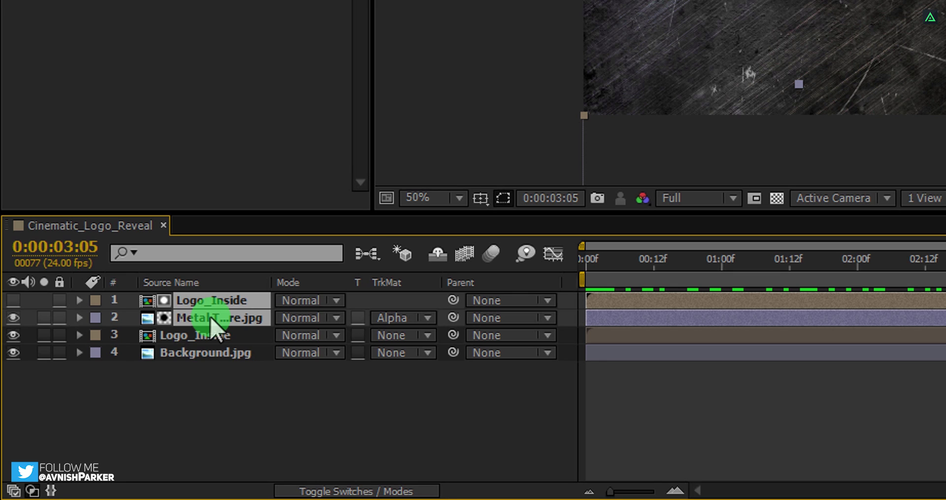
key(ctrl+d)
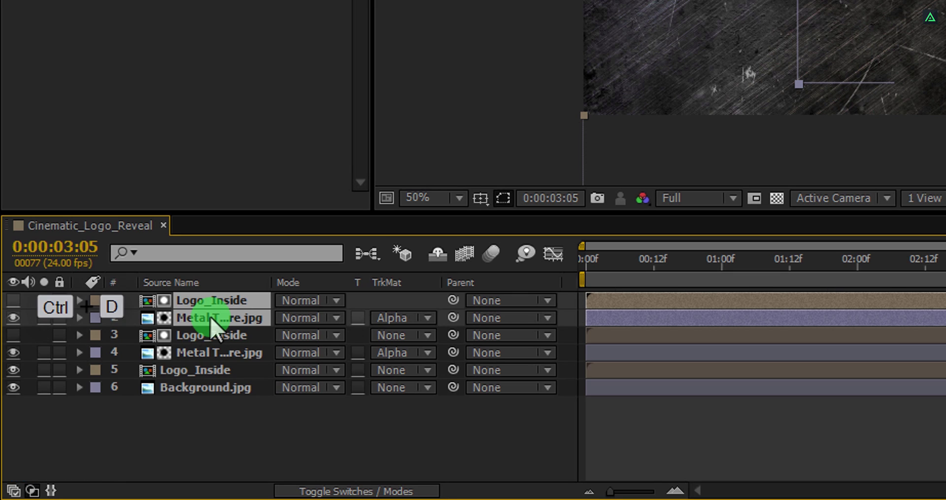
click(137, 320)
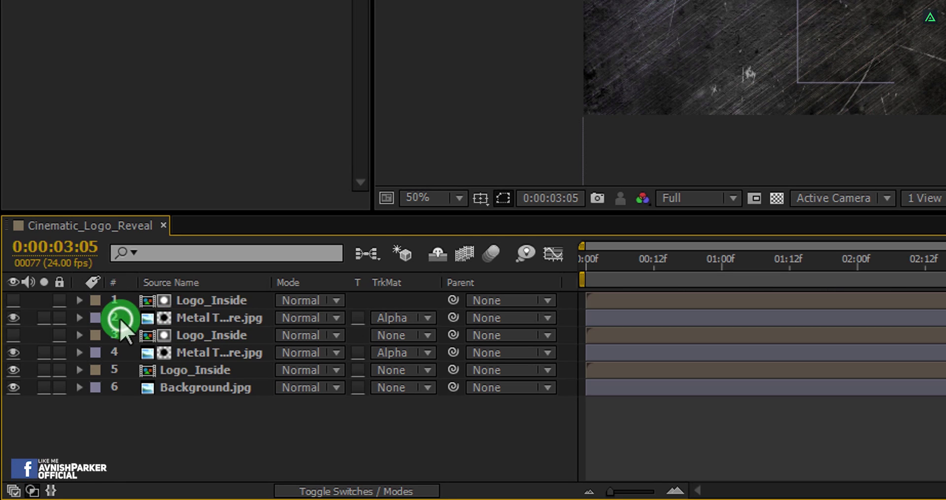
click(80, 318)
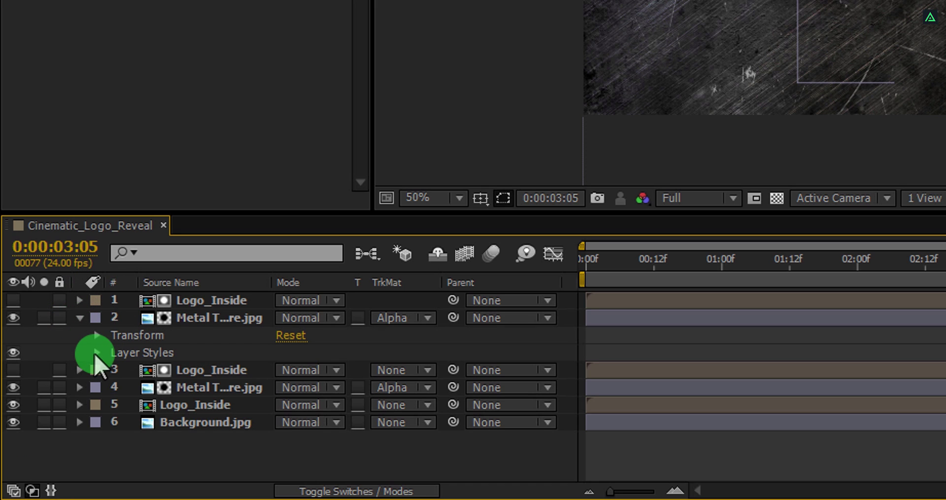
Step: Set the metal texture's Bevel and Emboss to Soften 0, Size 4 and Depth 100%
click(96, 353)
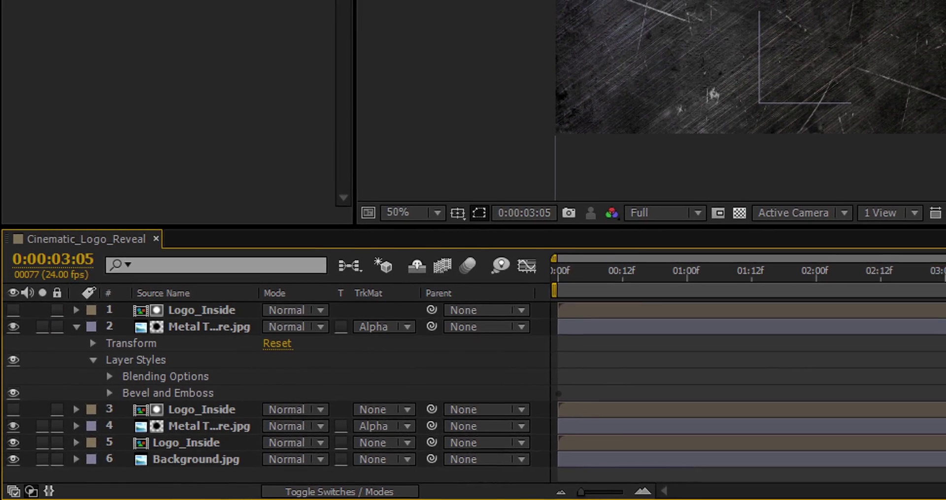
drag(712, 93, 528, 130)
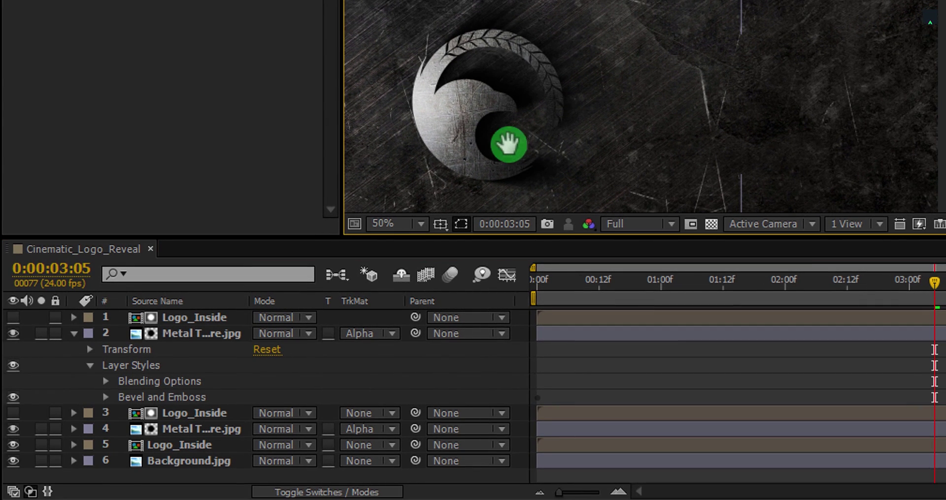
click(105, 396)
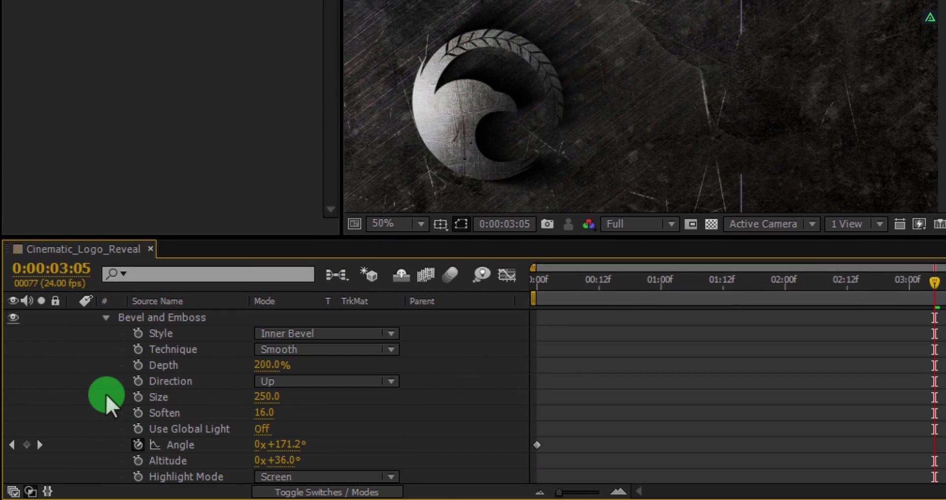
click(266, 413)
text(0)
key(Return)
click(268, 398)
text(4)
key(Return)
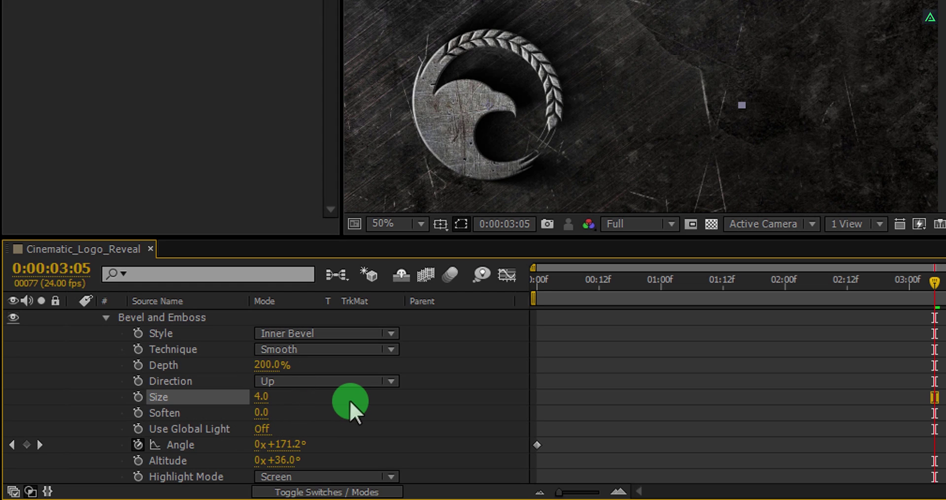
click(270, 367)
text(100)
key(Return)
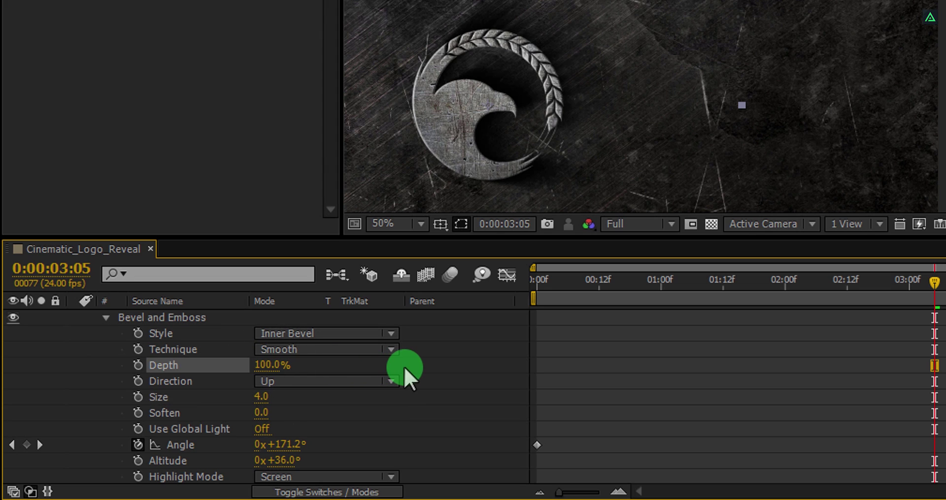
Step: Drop Advanced Blending Fill Opacity from 100% to 0%, then return to the first frame
scroll(194, 377, up, 3)
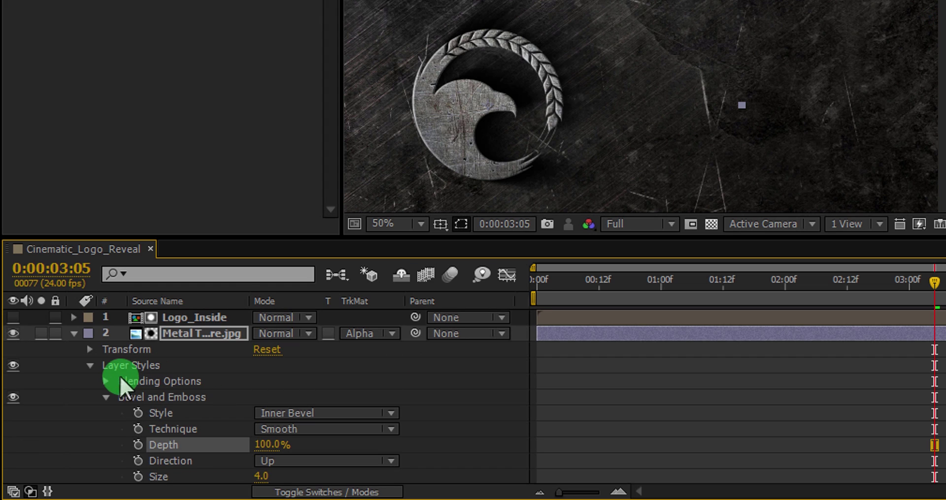
click(106, 381)
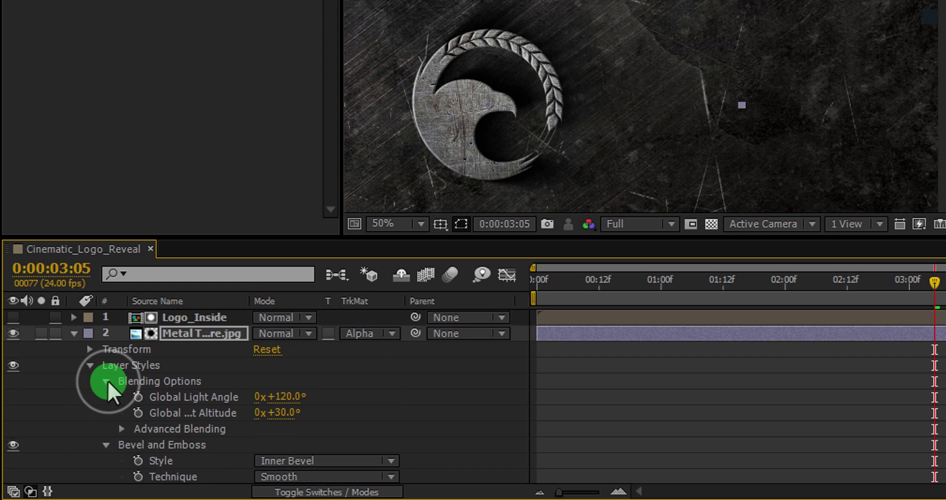
click(120, 428)
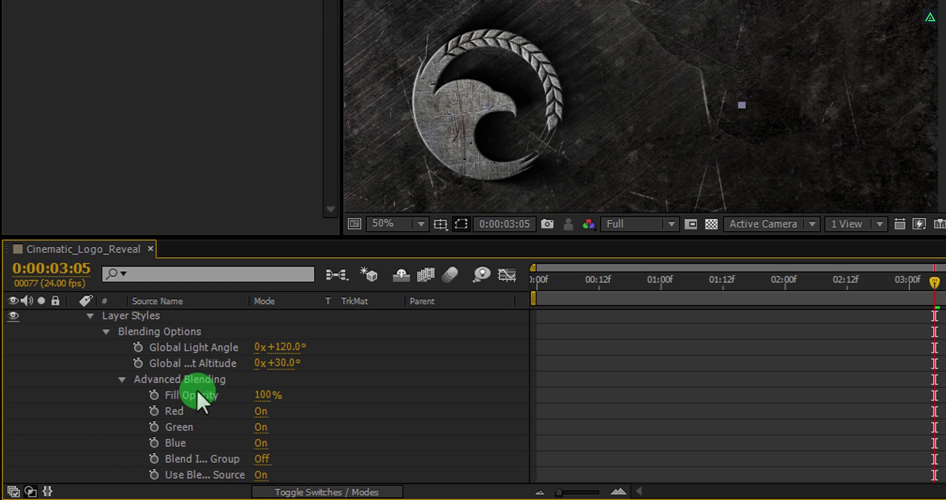
drag(264, 397, 180, 373)
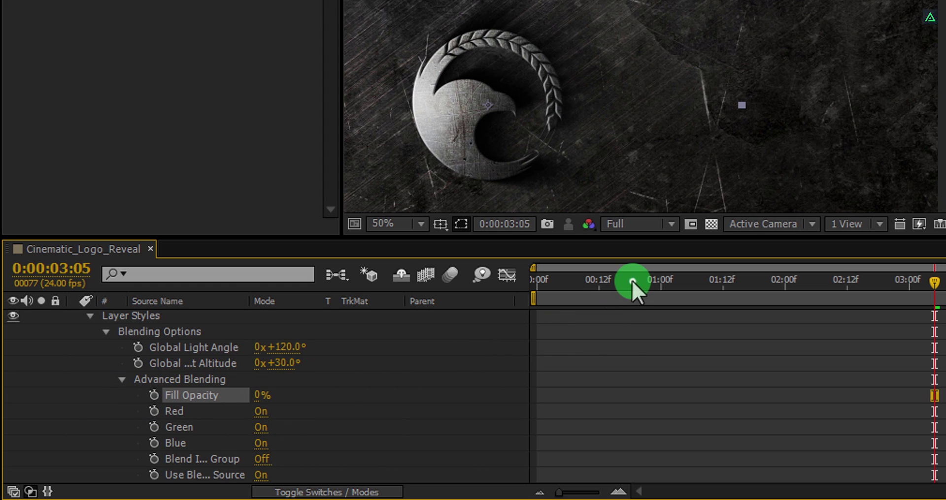
drag(631, 280, 337, 410)
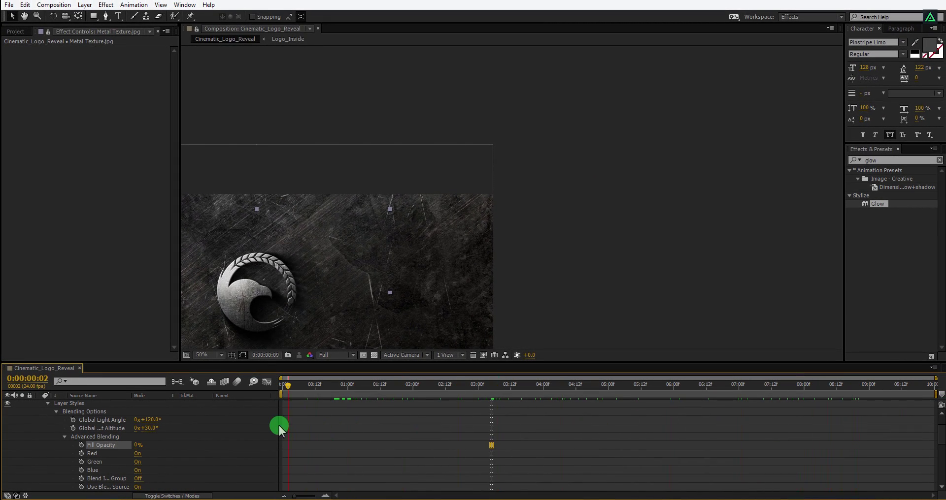
drag(279, 425, 276, 426)
drag(274, 297, 530, 211)
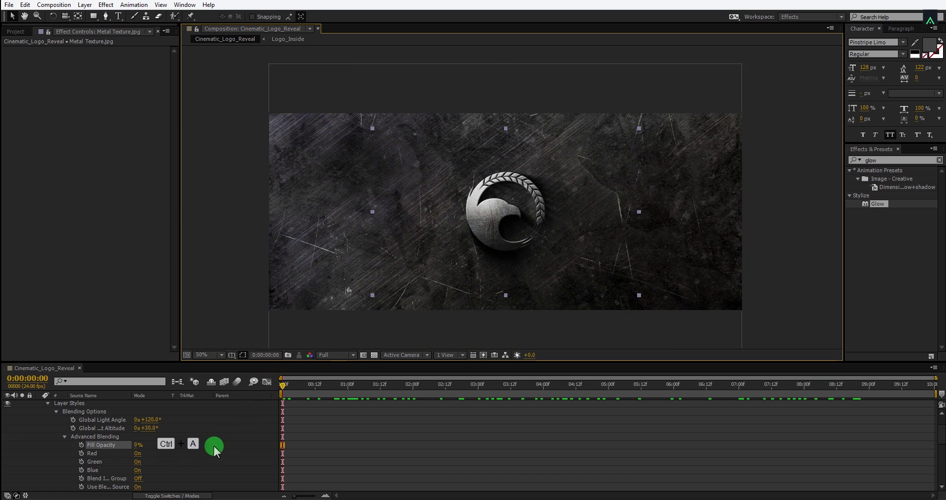
Step: Select all six layers, collapse their properties with U, then deselect them
click(214, 446)
key(u)
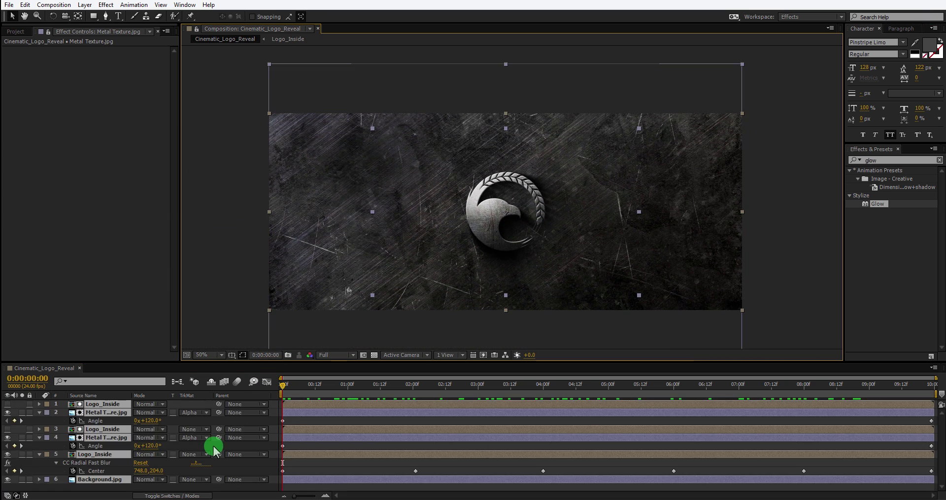
click(184, 467)
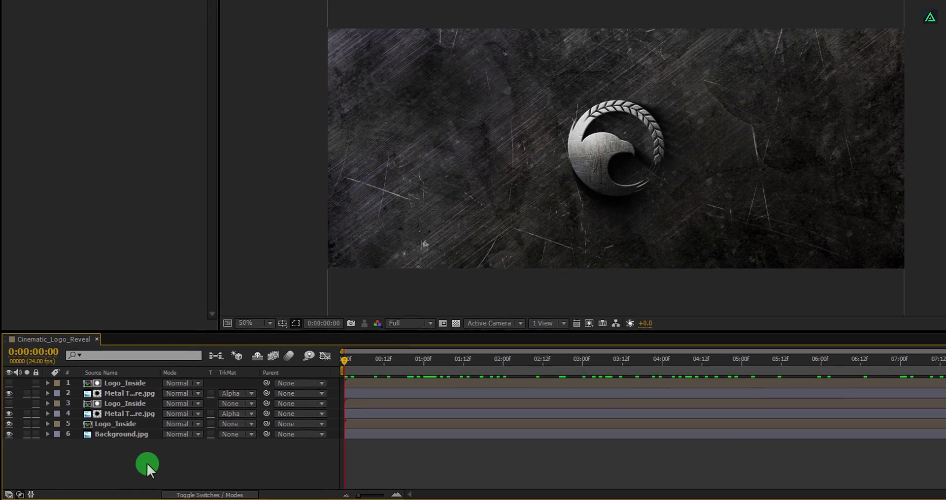
Step: Add a new Null Object layer and rename it Controls
right_click(146, 463)
mouse_move(205, 330)
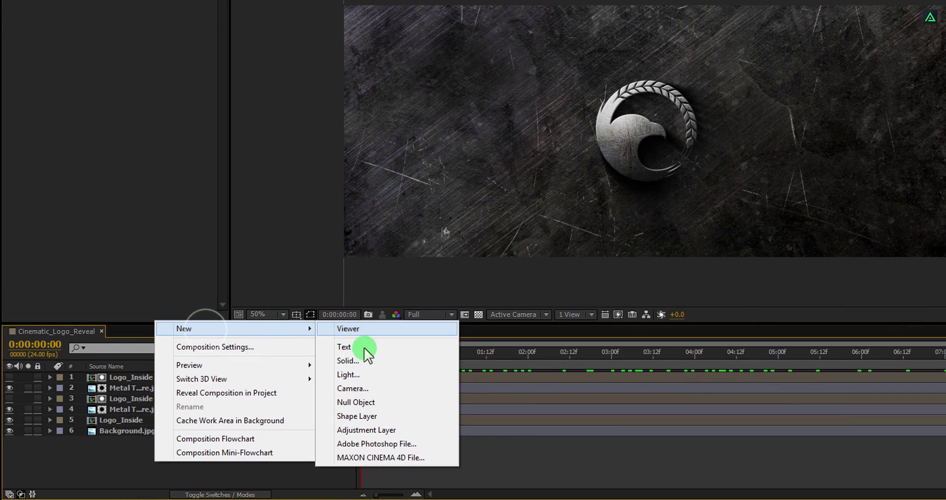
click(379, 400)
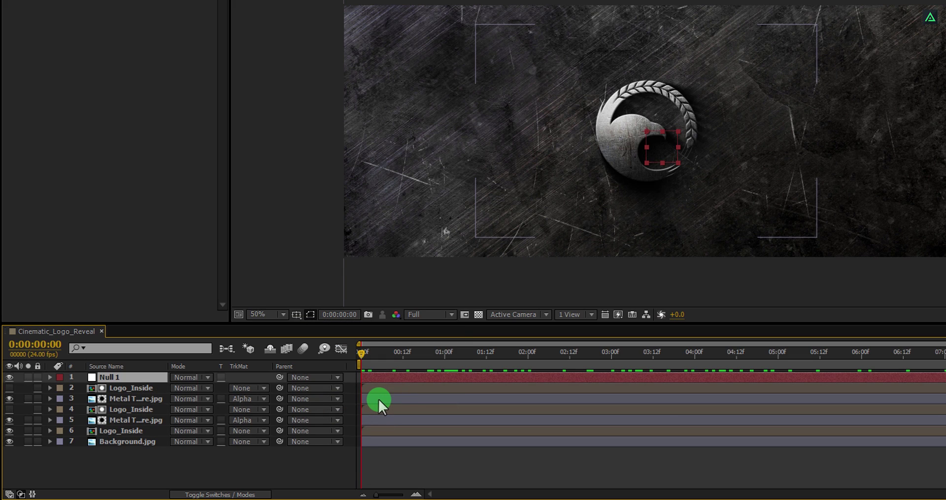
key(Return)
text(Controls)
key(Return)
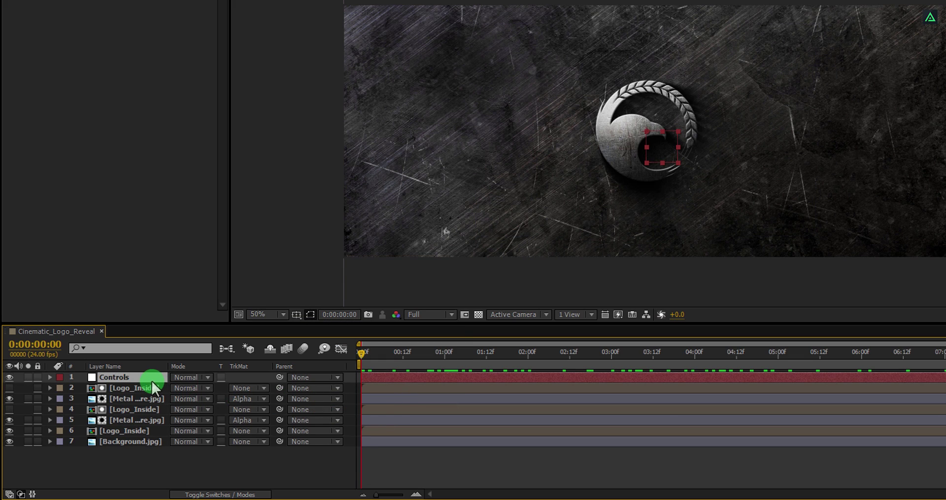
Step: Parent the six layers below to the Controls null
drag(132, 451, 130, 394)
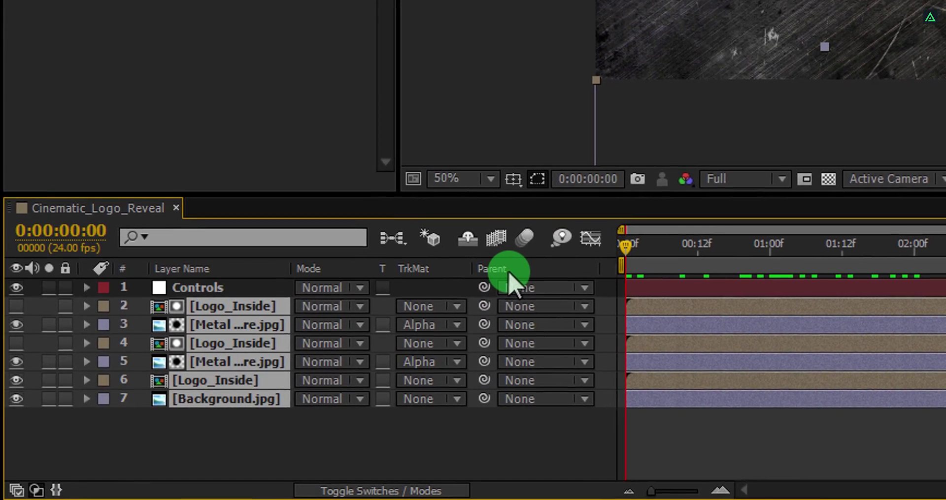
right_click(443, 300)
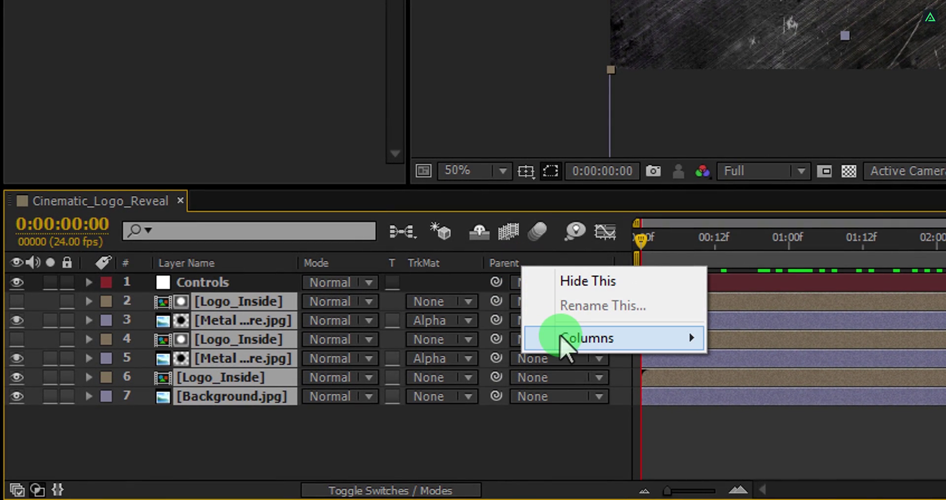
mouse_move(562, 340)
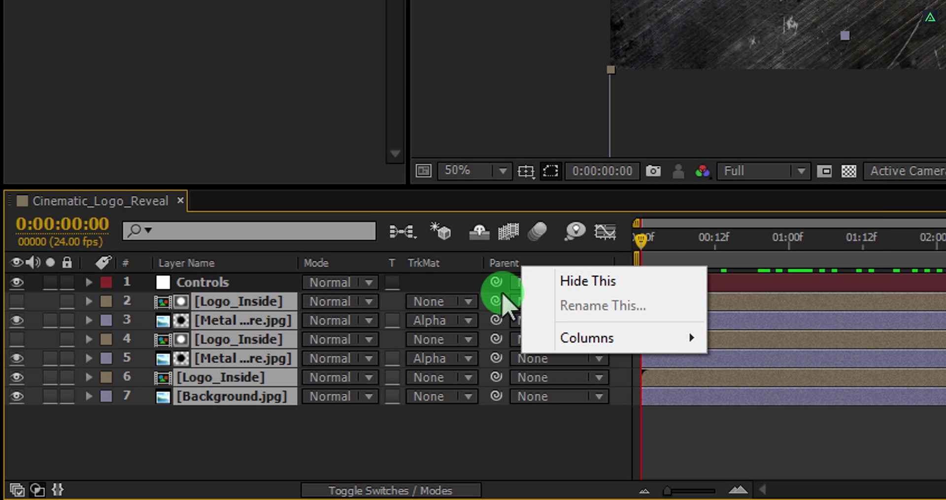
drag(496, 302, 217, 295)
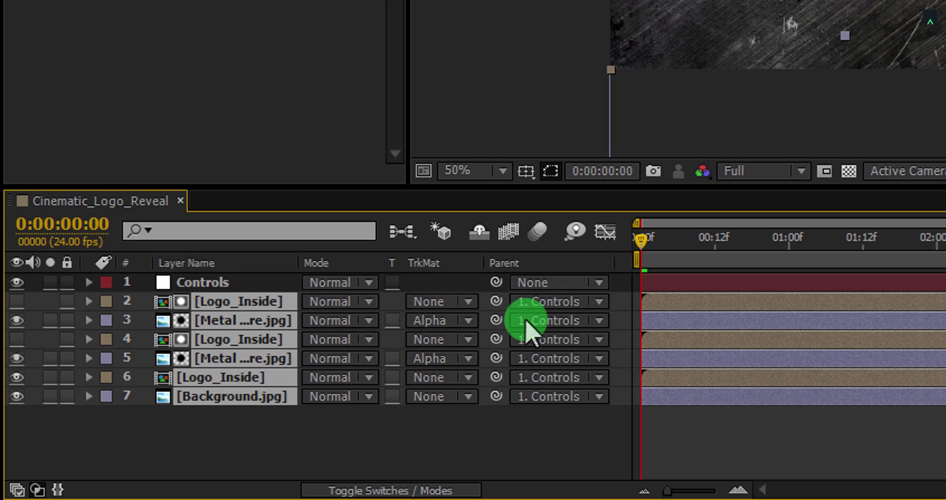
Step: Key the Controls null's Rotation and Scale, then shift those keyframes to six seconds
click(202, 283)
key(r)
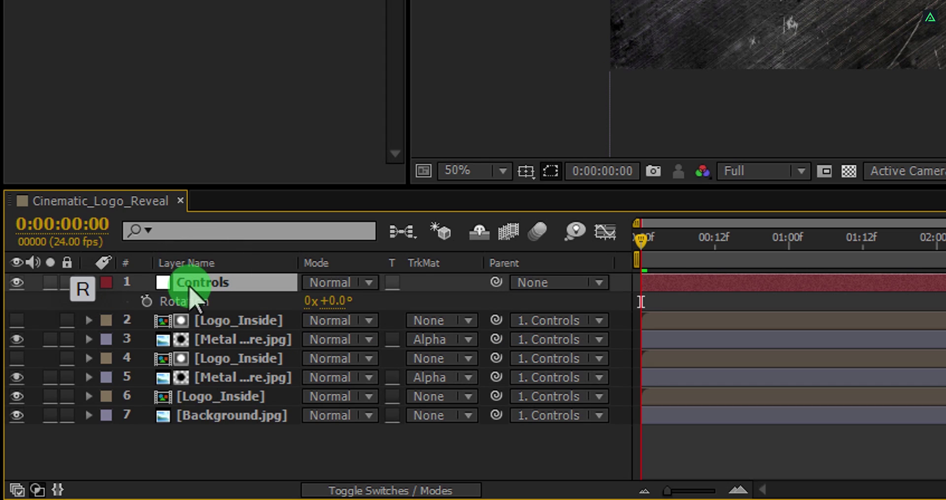
click(146, 302)
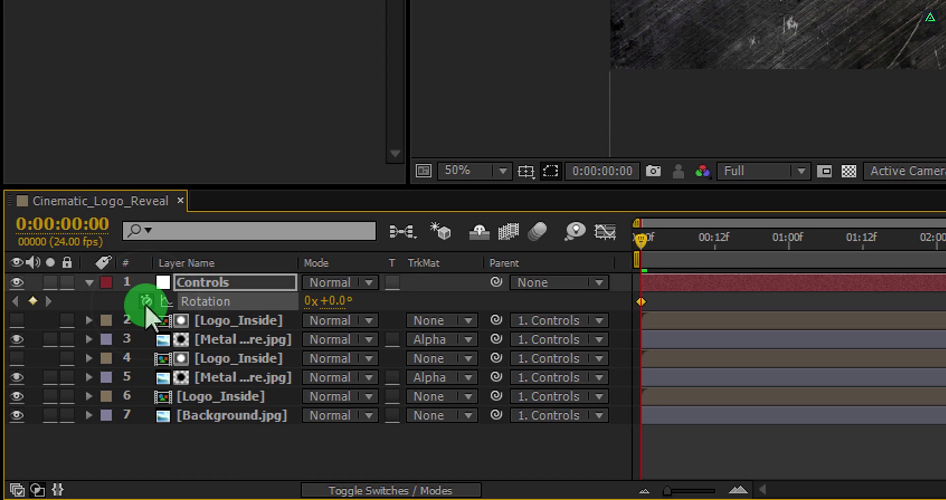
key(s)
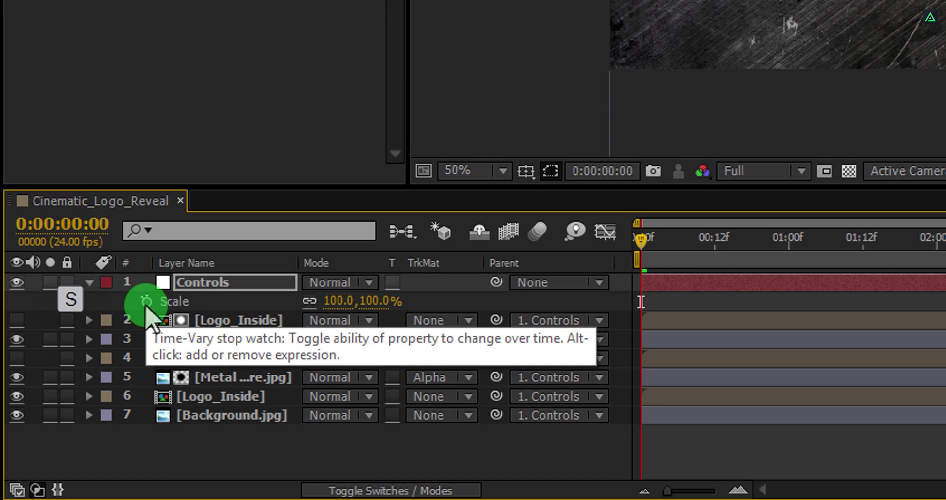
click(146, 301)
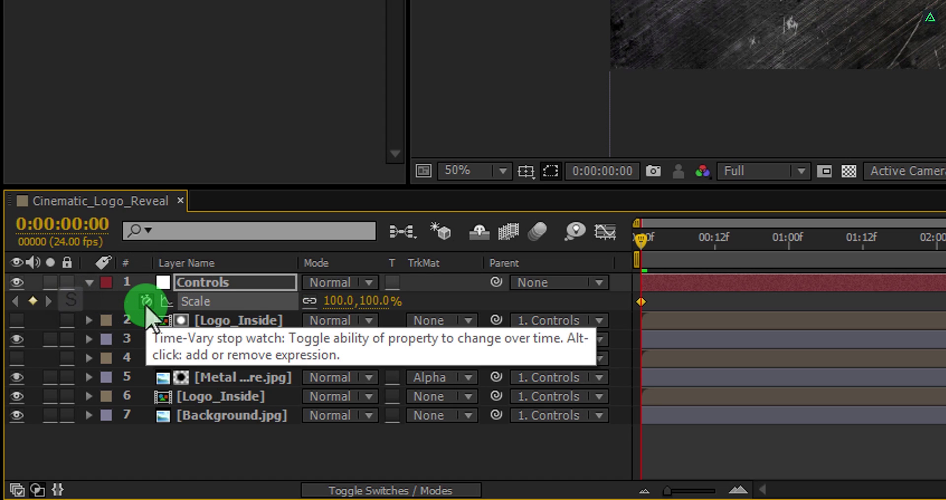
key(u)
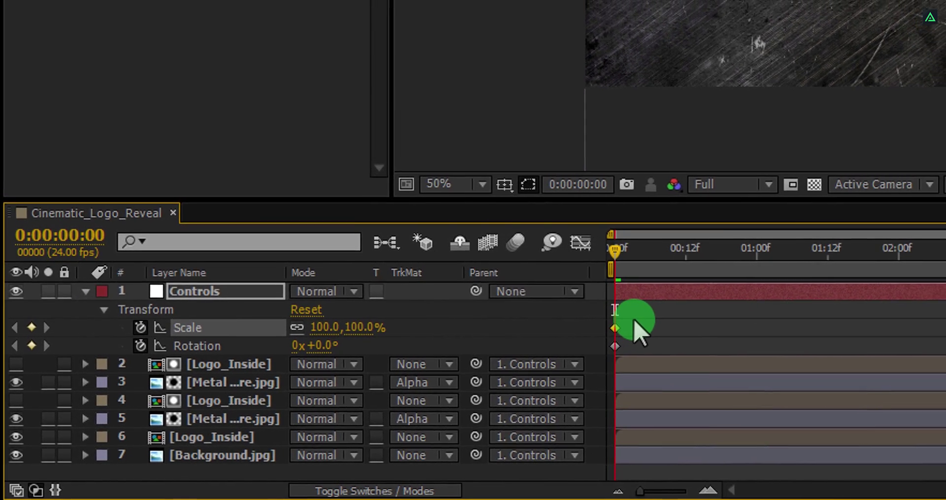
drag(634, 323, 617, 347)
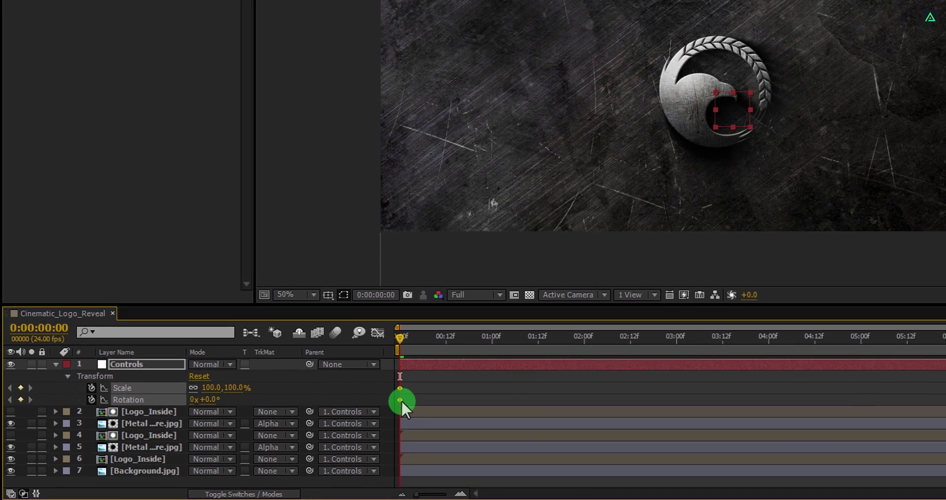
drag(401, 400, 812, 422)
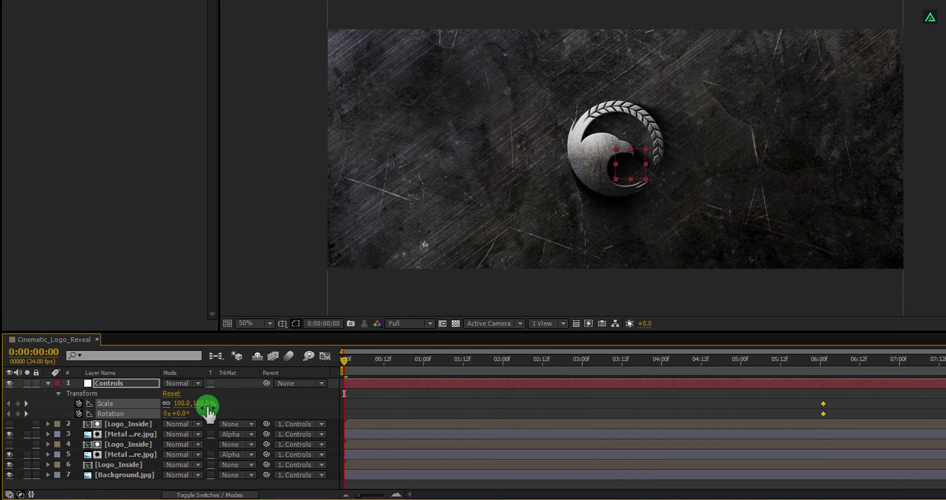
Step: Start the null at about 127% scale and 6° rotation, preview, and apply Easy Ease
drag(206, 409, 222, 407)
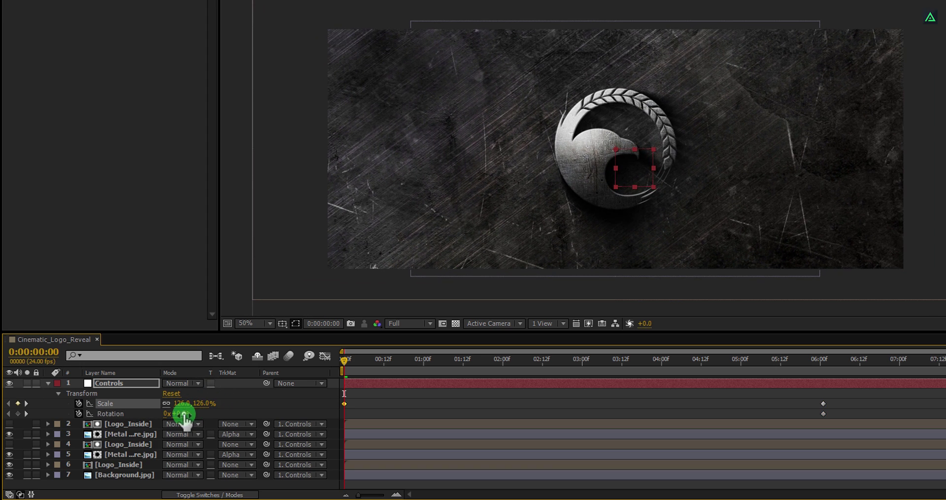
drag(185, 414, 201, 417)
drag(345, 365, 333, 434)
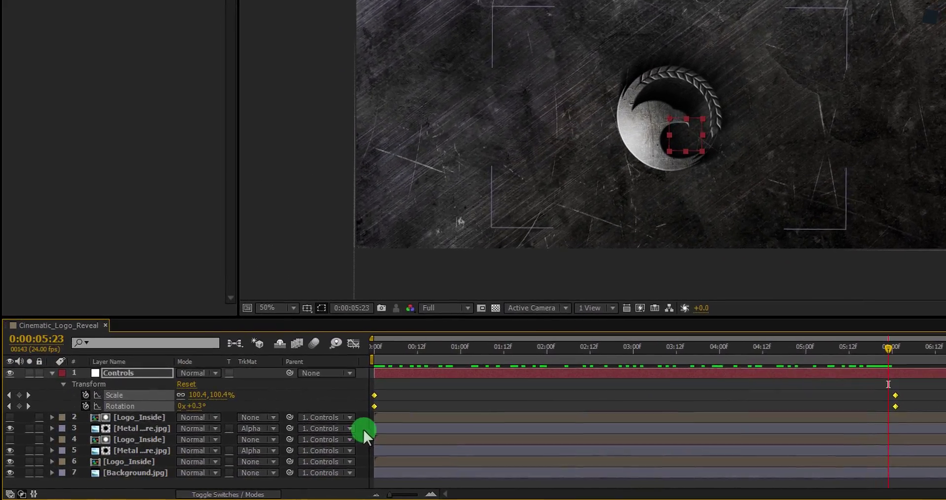
right_click(374, 406)
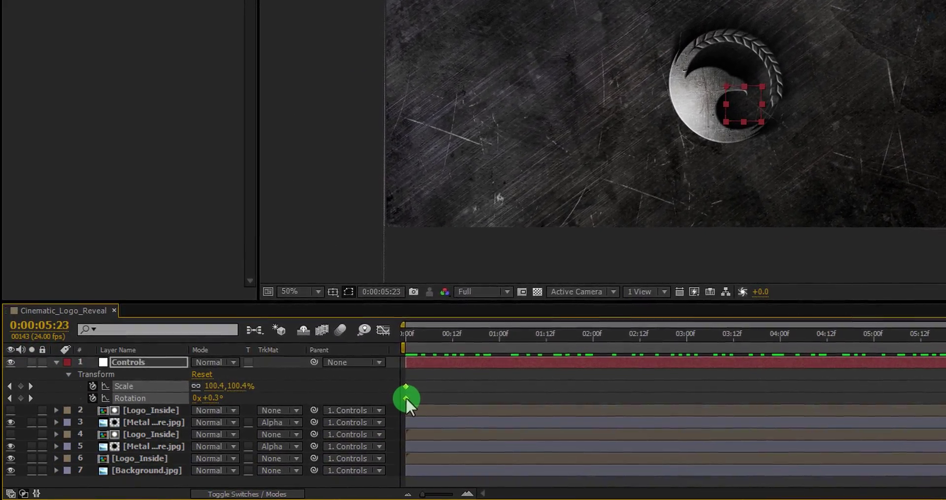
mouse_move(430, 389)
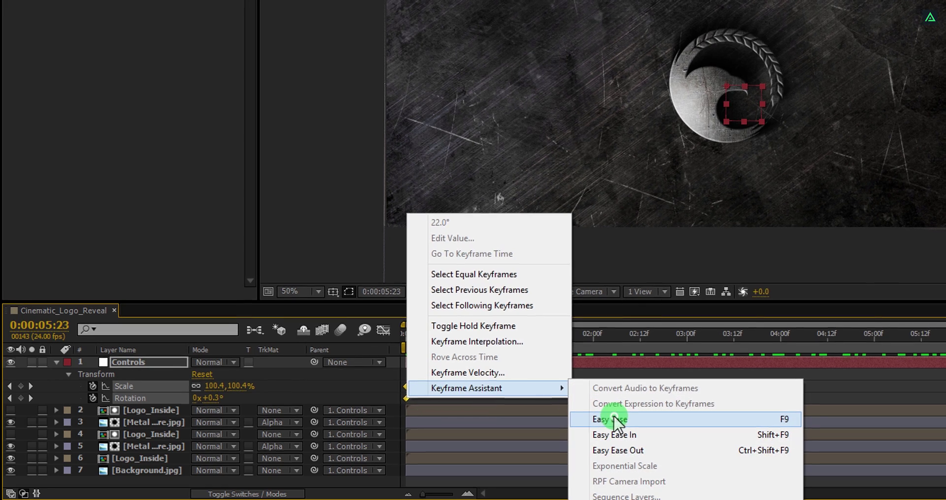
click(596, 418)
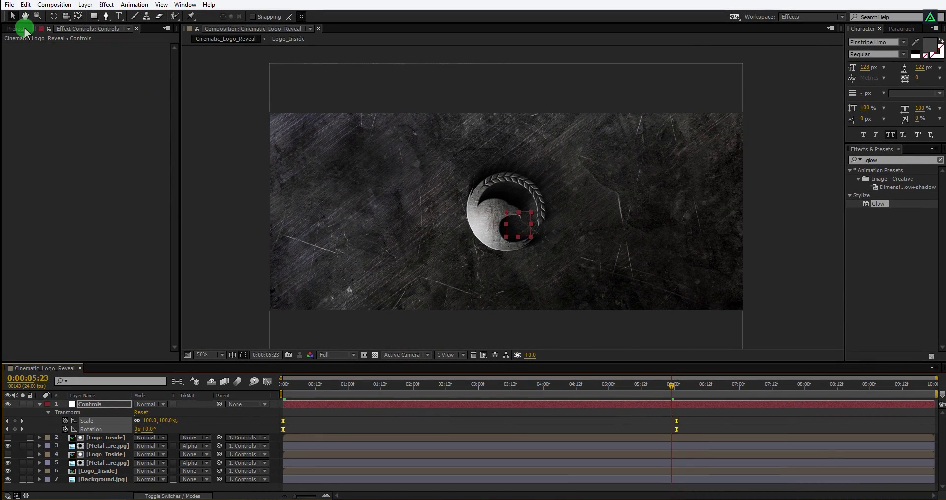
Step: Place VideoBlocks Particle Tunnel.mp4 at the top of the timeline in Add blending mode
click(19, 29)
click(34, 170)
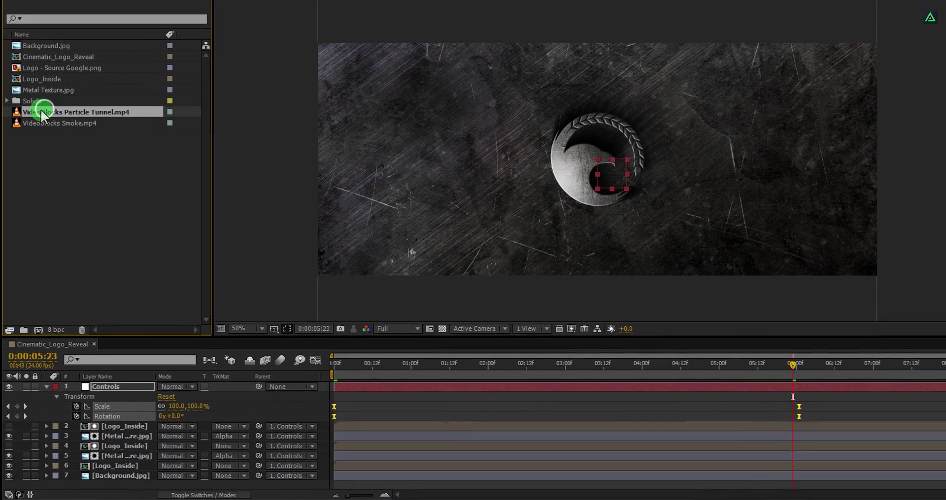
drag(43, 97, 93, 382)
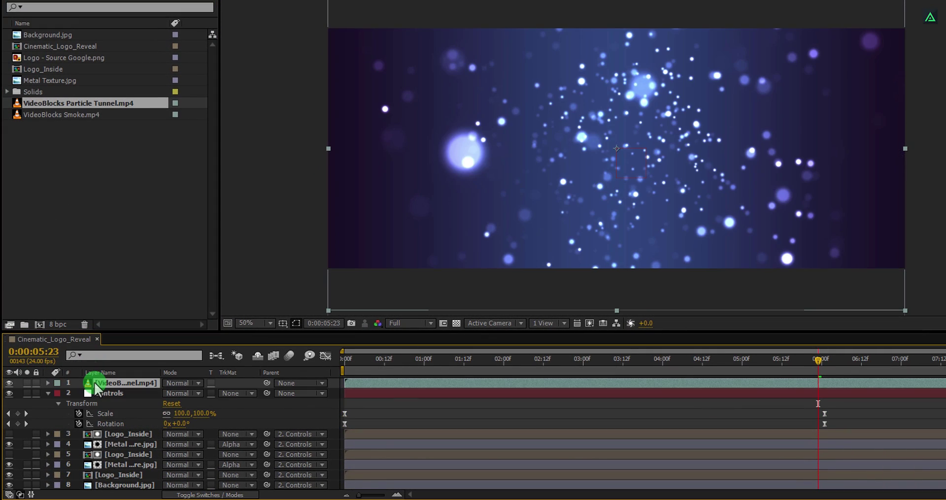
click(186, 384)
click(210, 102)
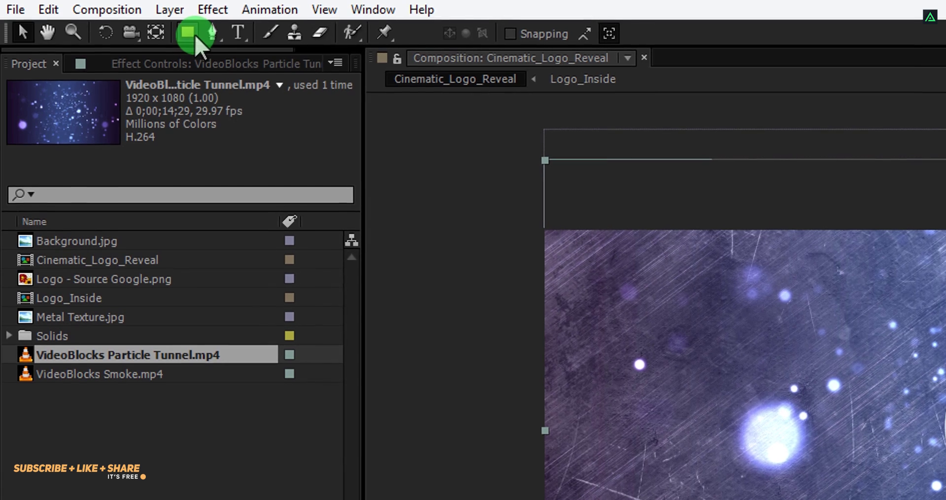
Step: Draw an ellipse mask on the particle layer and position it over the eagle logo
click(180, 17)
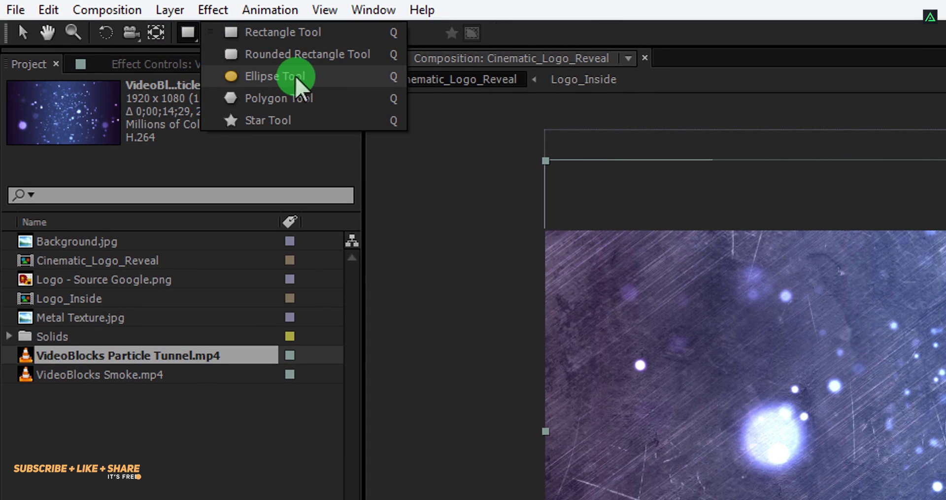
click(325, 76)
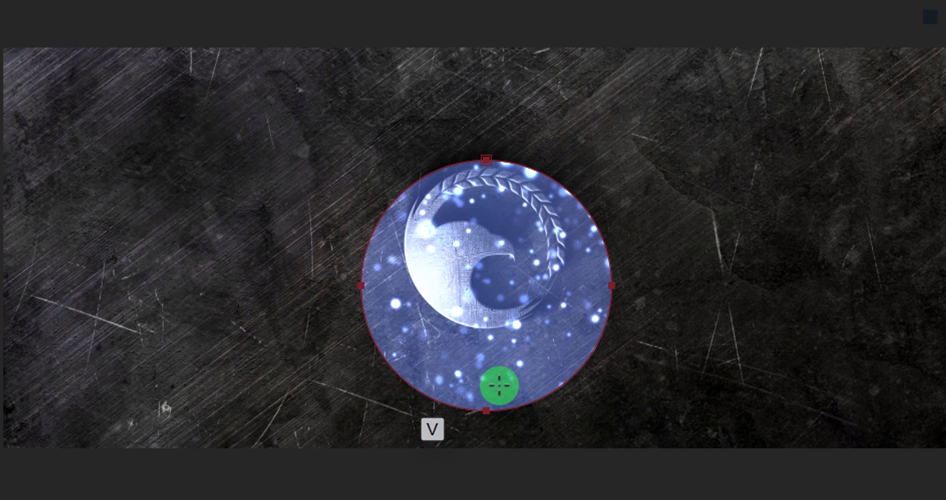
click(489, 411)
drag(488, 392, 487, 361)
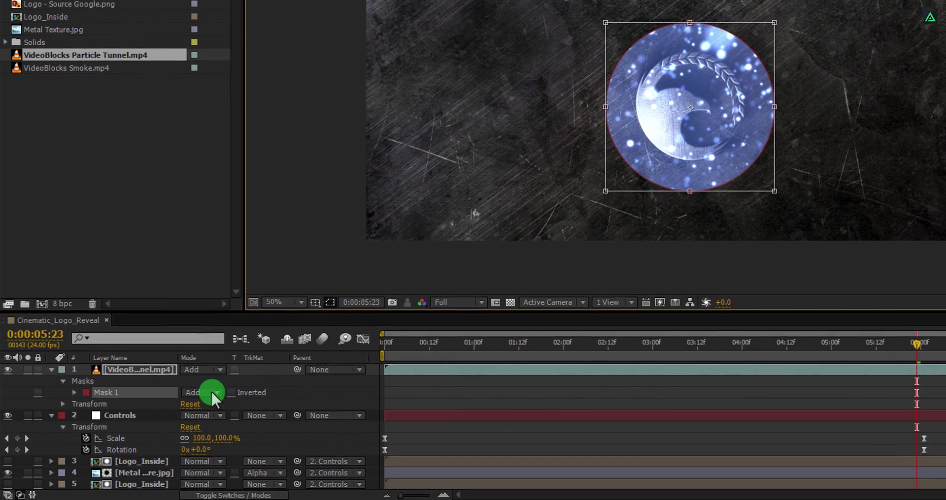
Step: Set Mask 1 to Subtract, feather it 259 pixels, and add VideoBlocks Smoke.mp4 on top
click(182, 410)
click(222, 323)
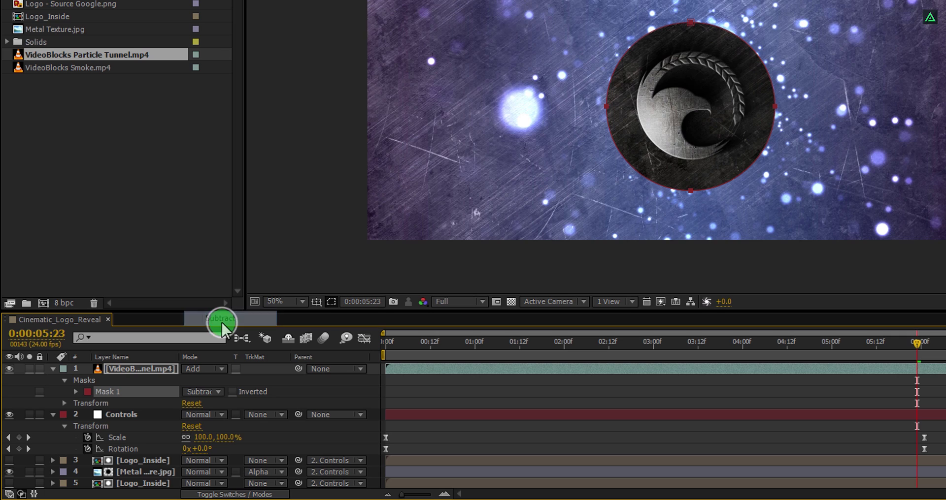
key(f)
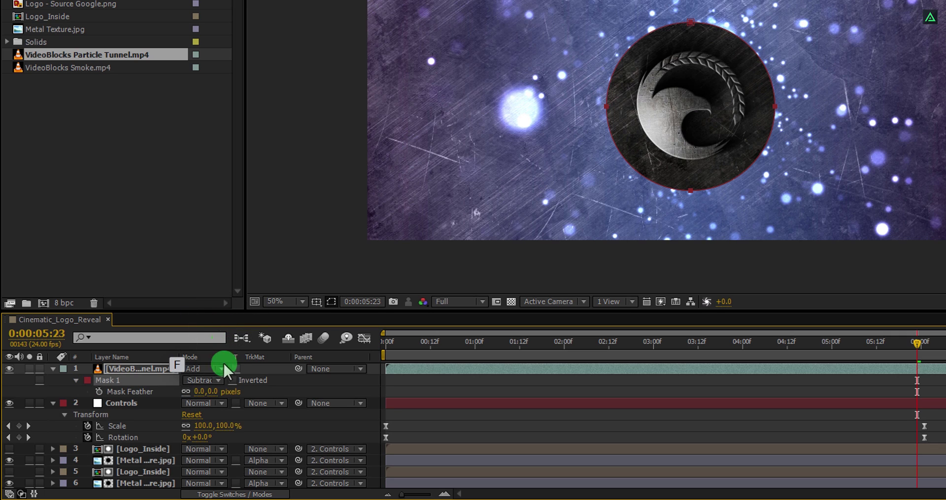
drag(213, 392, 377, 390)
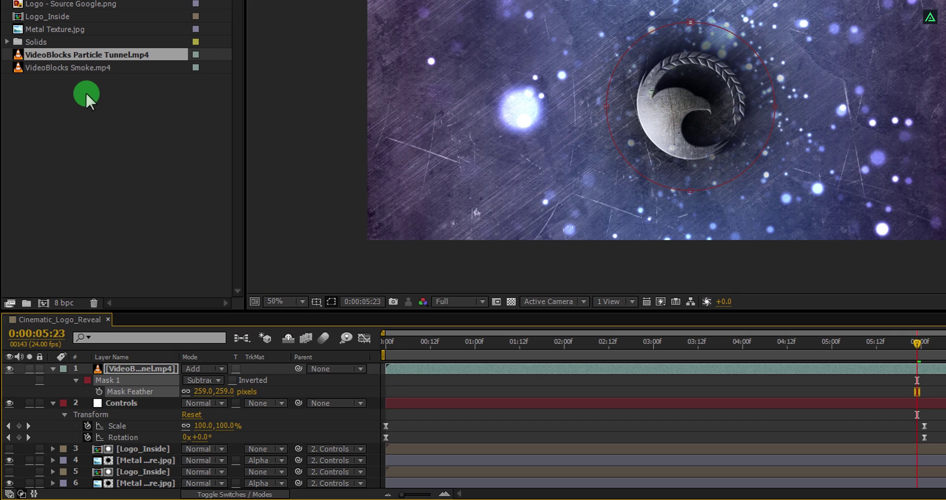
drag(76, 67, 123, 366)
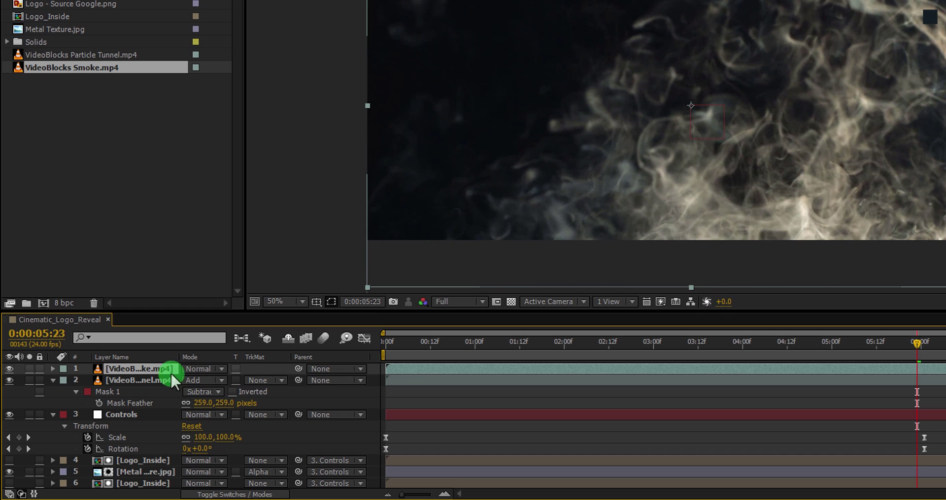
Step: Blend the smoke layer in Screen mode at 10% opacity and return to the start
drag(185, 369, 238, 81)
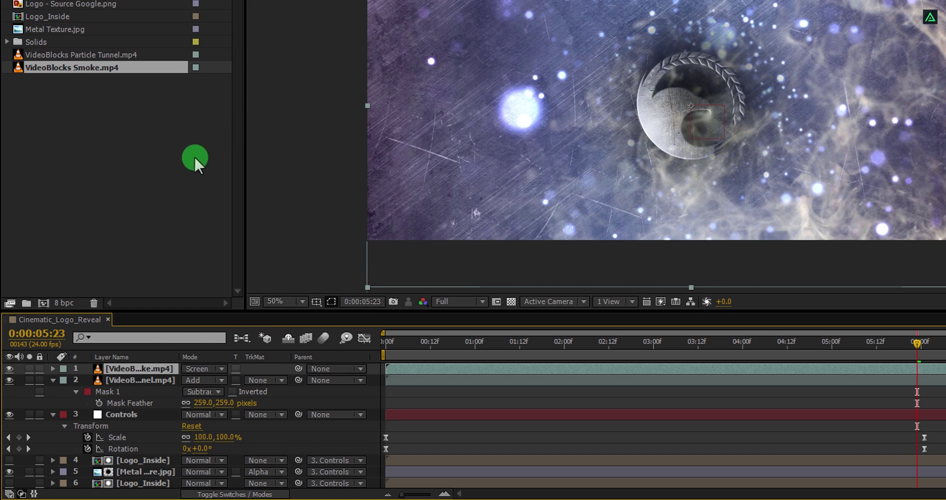
key(t)
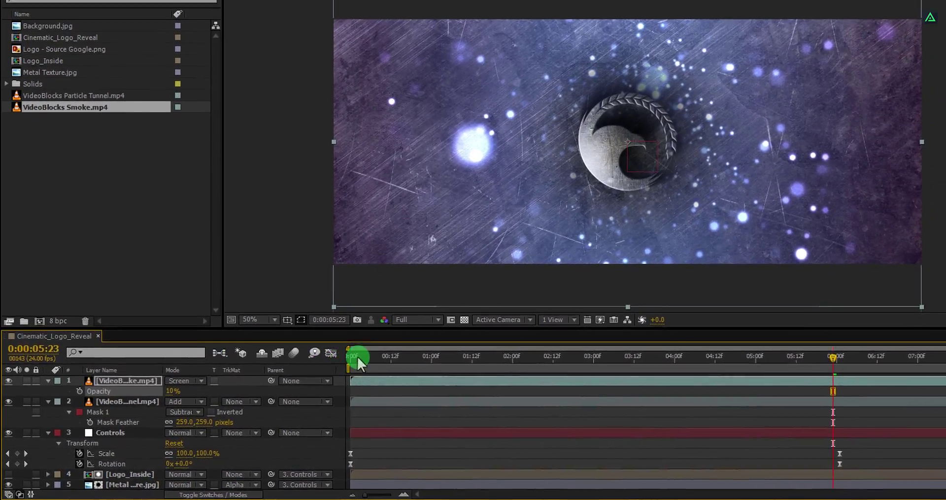
click(447, 342)
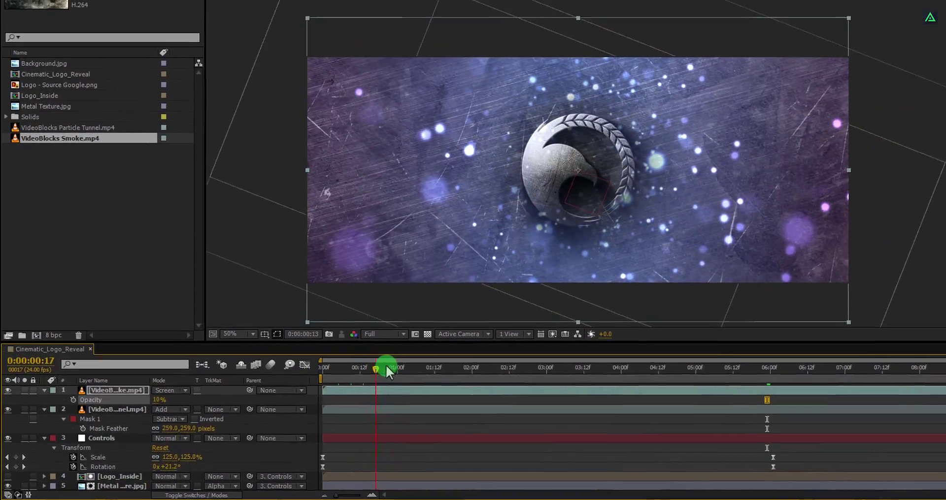
drag(387, 367, 306, 383)
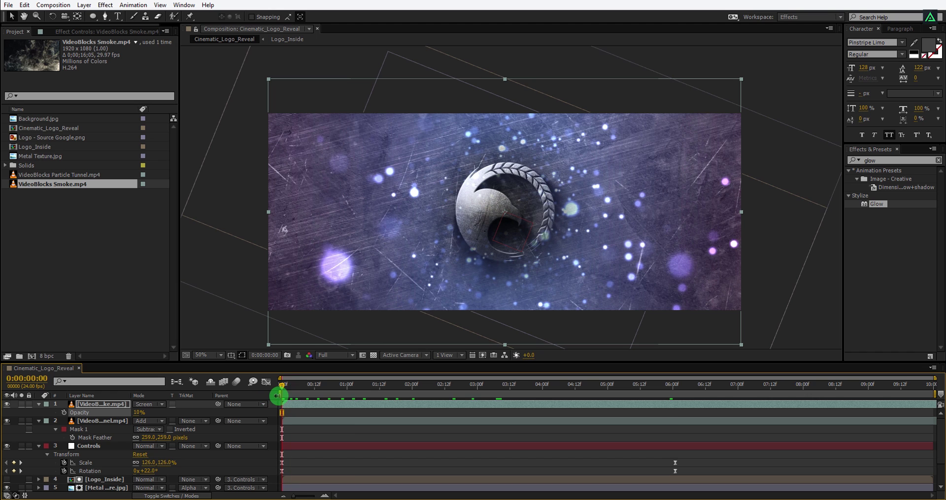
Step: Collapse all layer properties and create Adjustment Layer 1 above the other nine layers
key(ctrl+a)
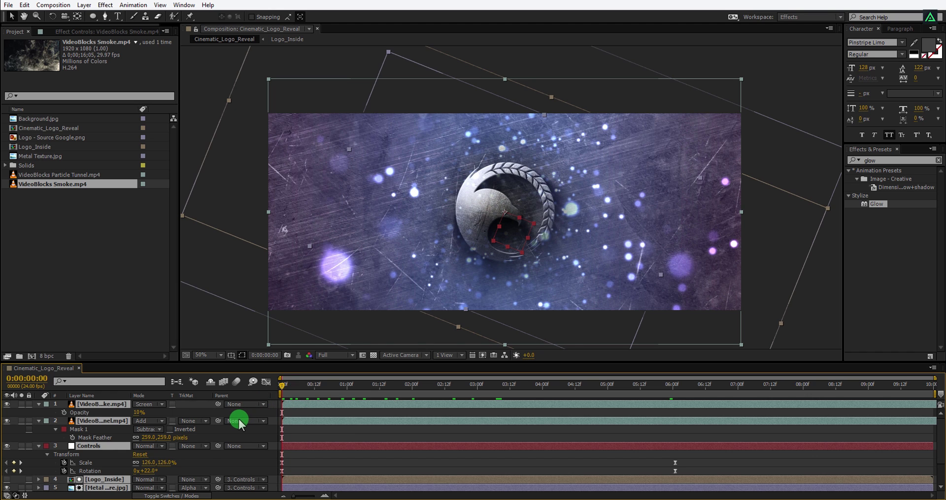
key(u)
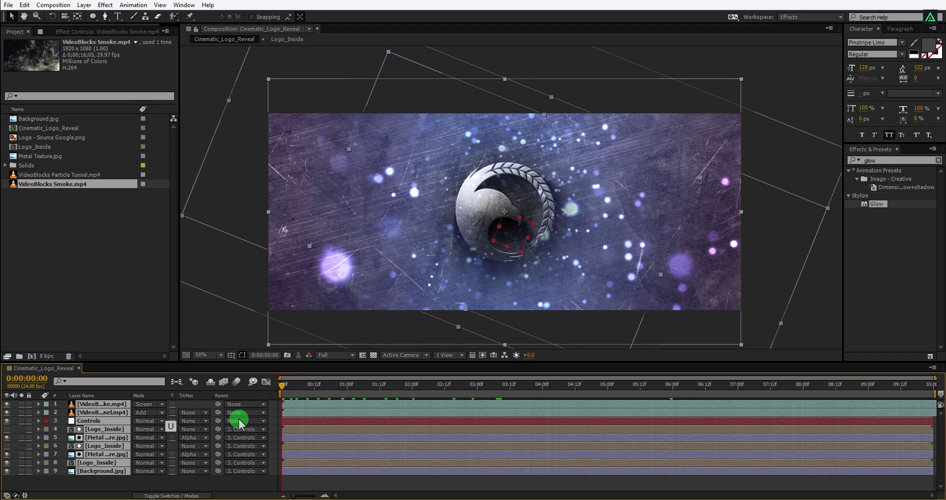
right_click(186, 484)
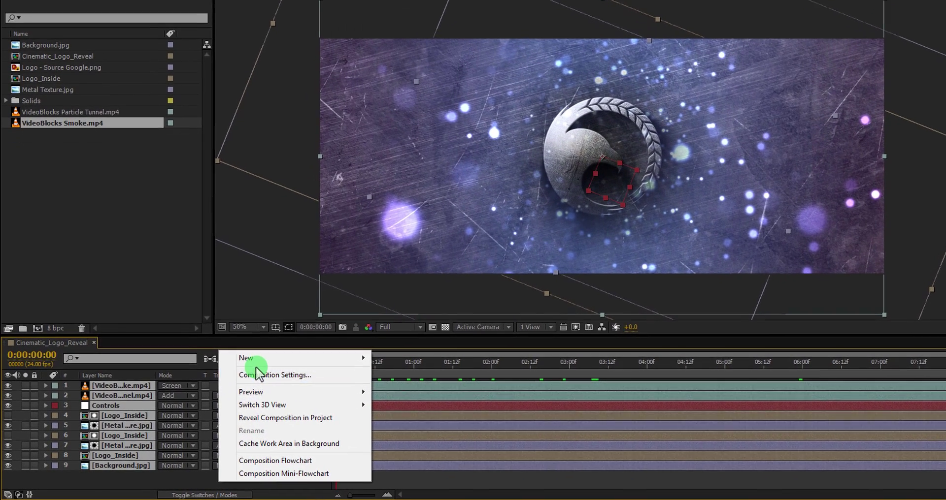
mouse_move(244, 364)
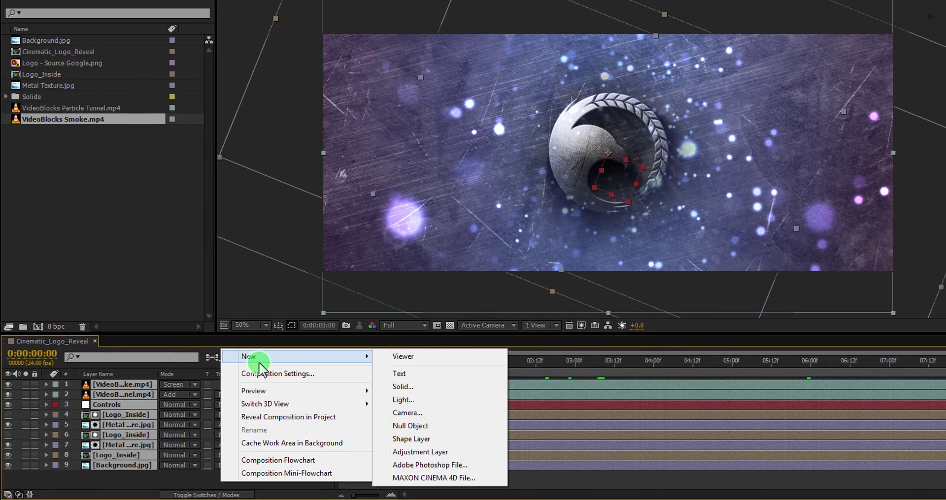
click(423, 453)
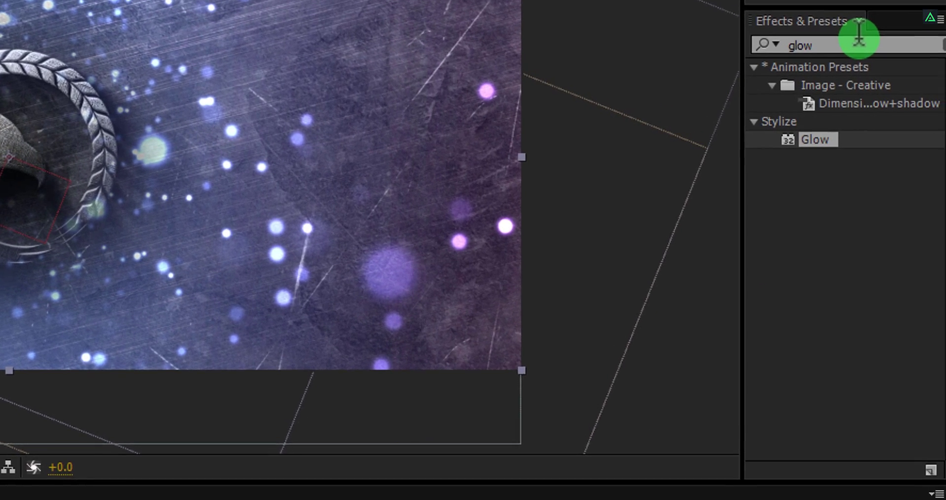
Step: Apply Hue/Saturation to Adjustment Layer 1 with Master Saturation at -100 for full greyscale
click(925, 54)
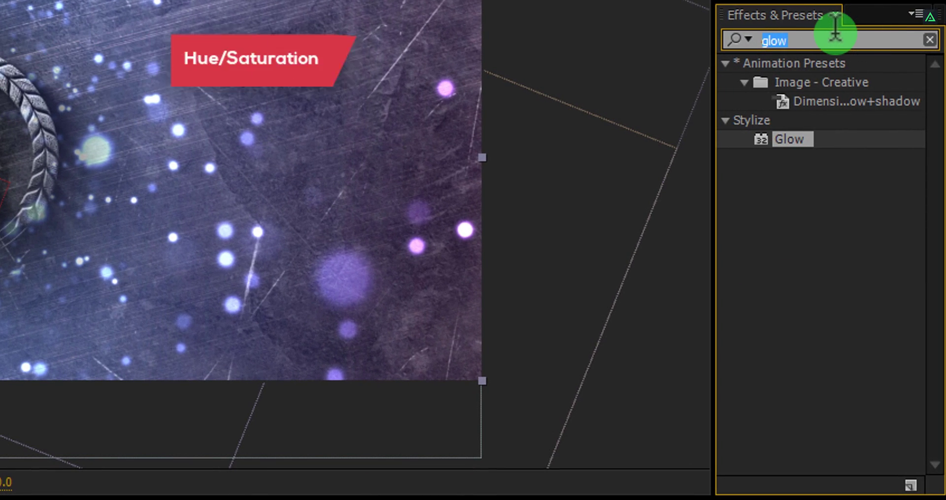
text(hue)
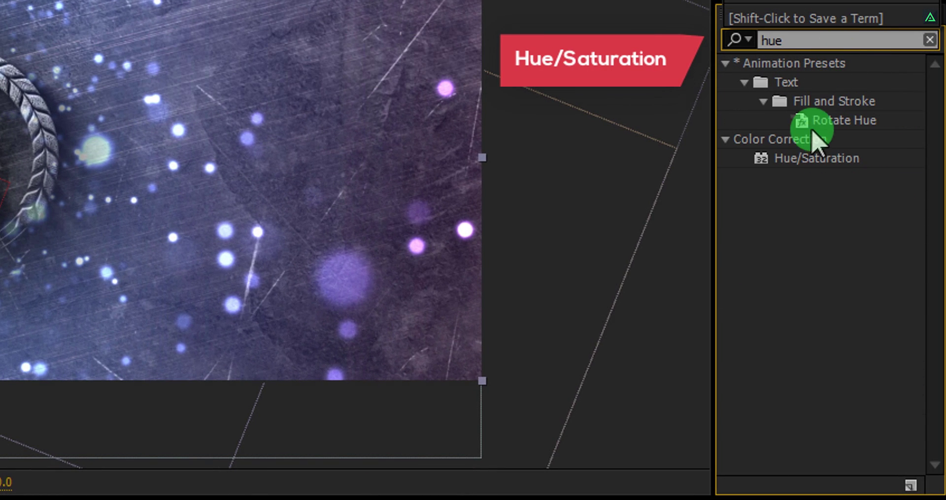
drag(806, 152, 0, 0)
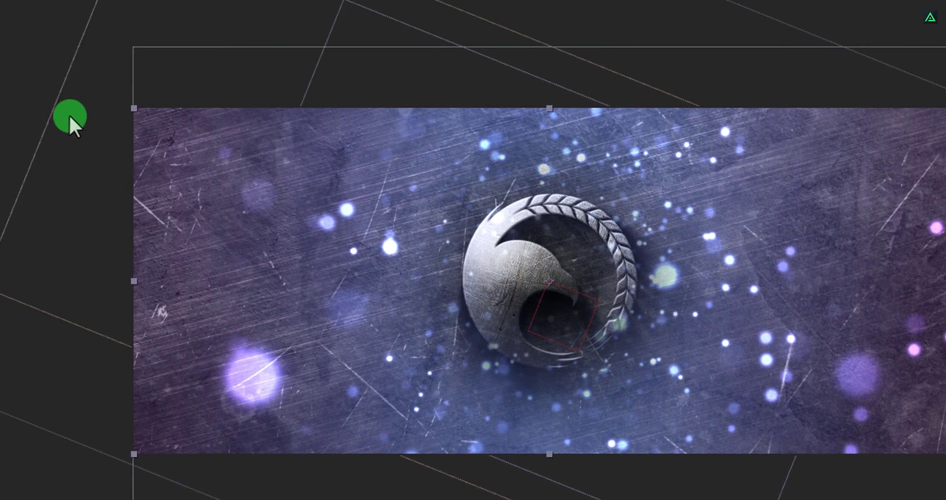
drag(69, 114, 69, 114)
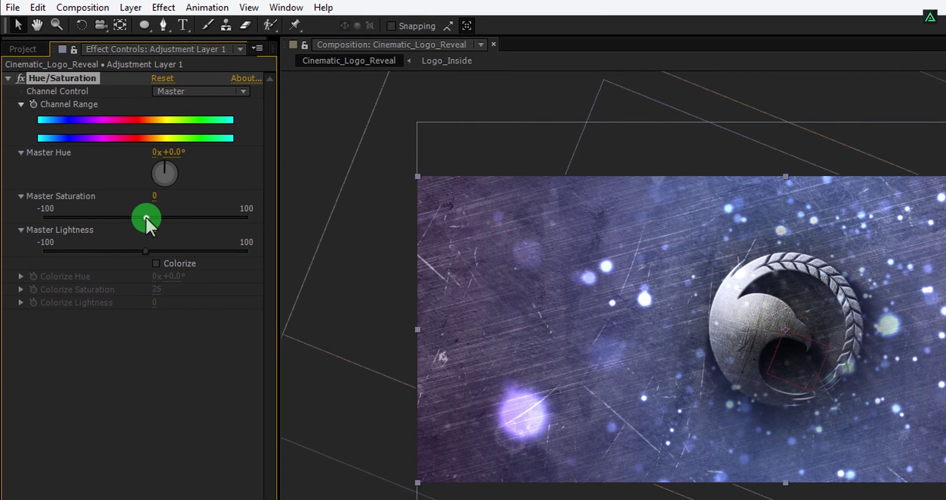
drag(146, 217, 2, 226)
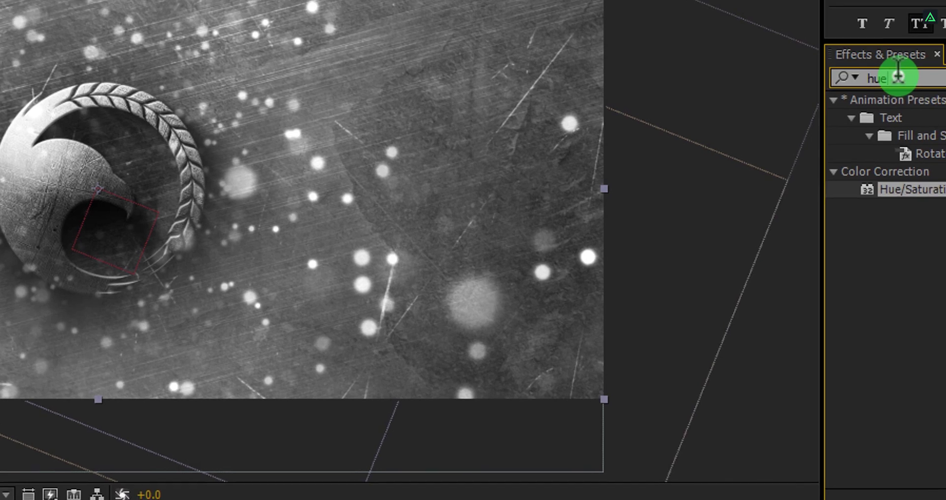
Step: Apply the Curves effect to Adjustment Layer 1 below Hue/Saturation
click(898, 75)
text(cur)
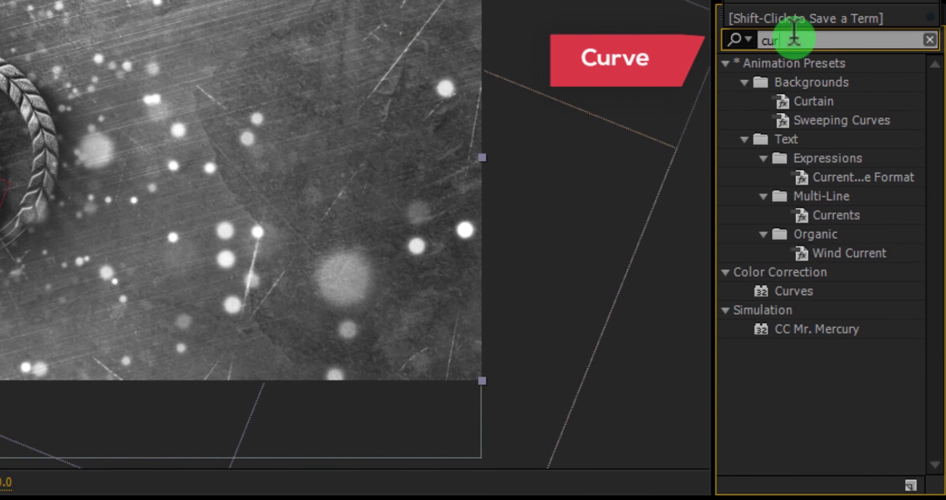
text(ve)
click(792, 138)
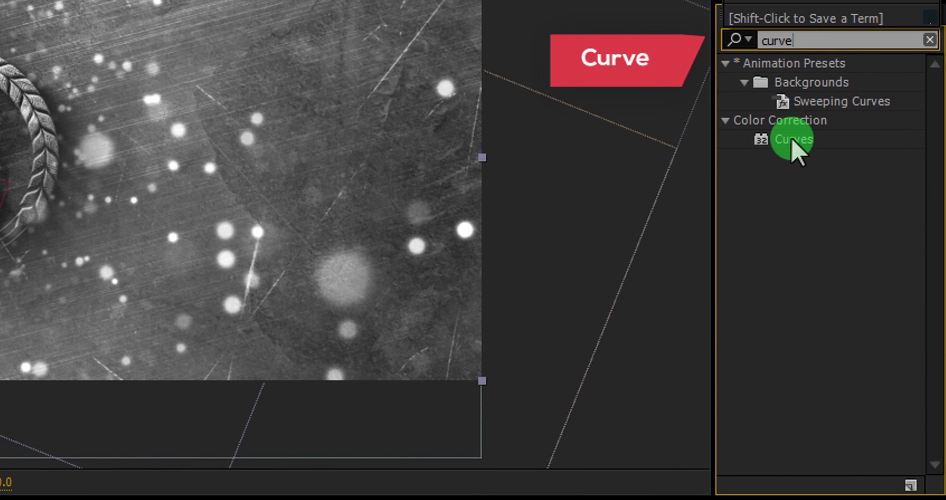
drag(796, 151, 0, 199)
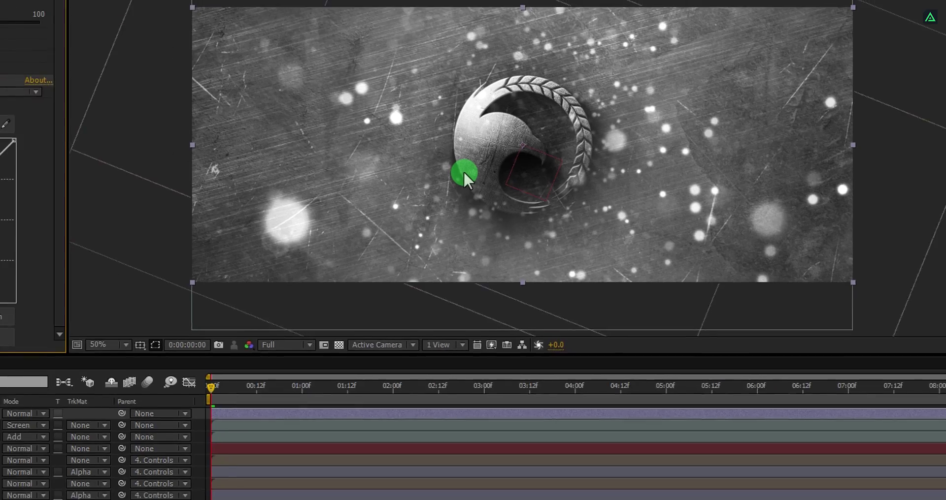
Step: Pull two RGB curve points down to darken the mid-tones and shadows
drag(496, 159, 429, 166)
drag(562, 155, 565, 169)
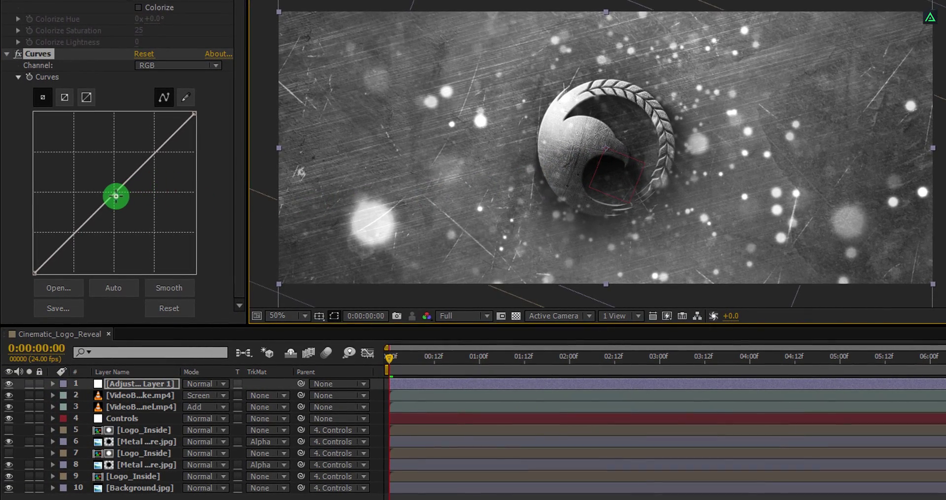
drag(116, 197, 120, 199)
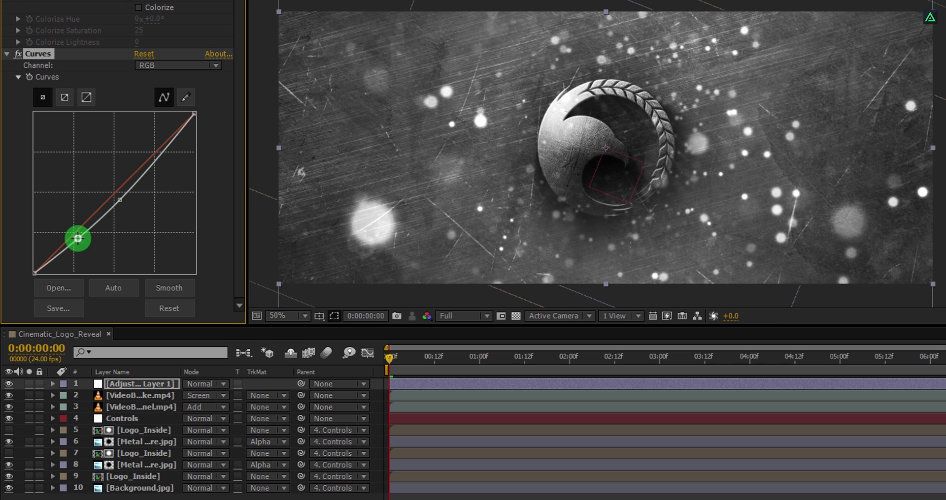
drag(77, 239, 87, 247)
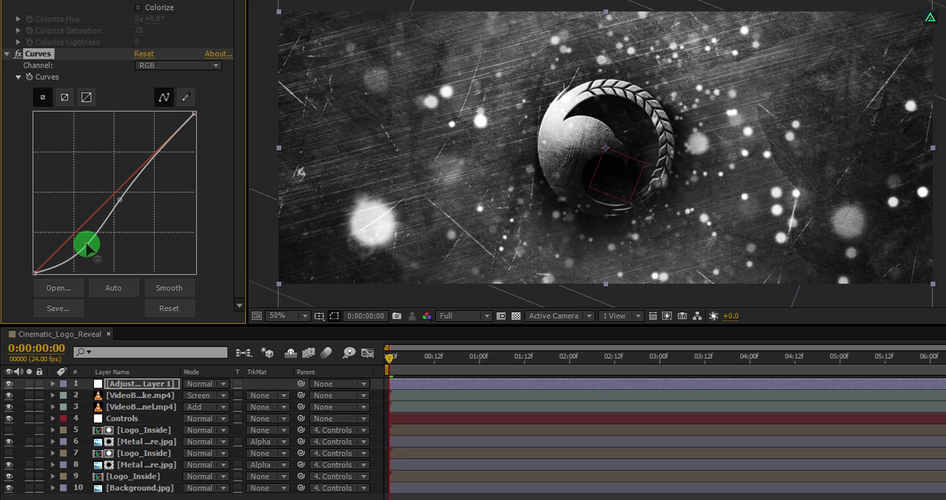
Step: Switch the Curves channel from Red to Green and reshape the Green curve
click(153, 66)
click(162, 95)
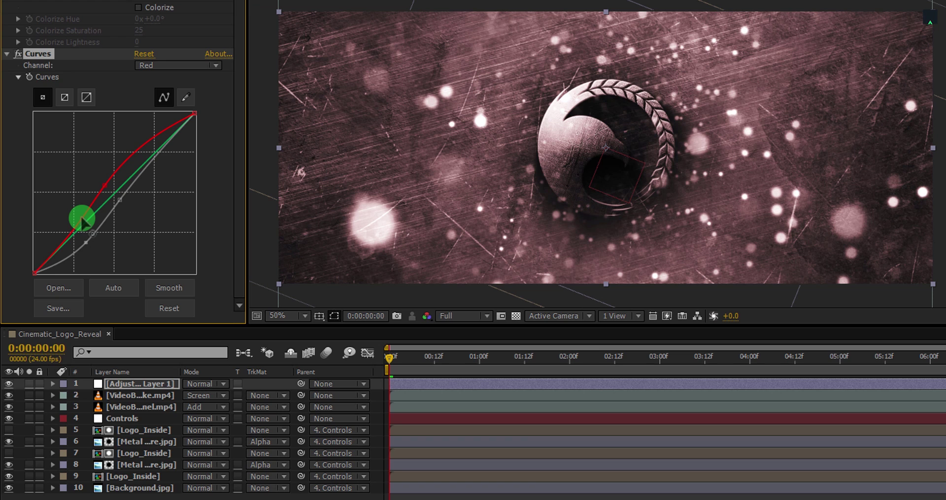
click(165, 69)
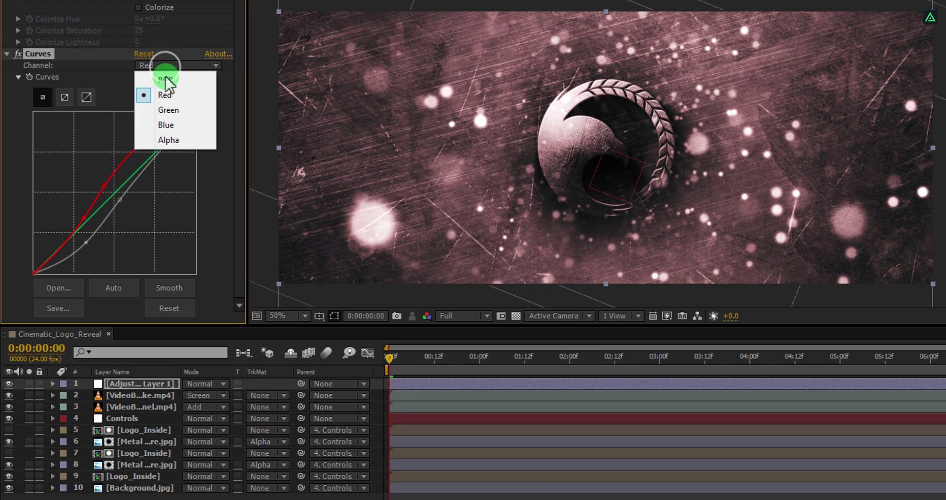
click(166, 112)
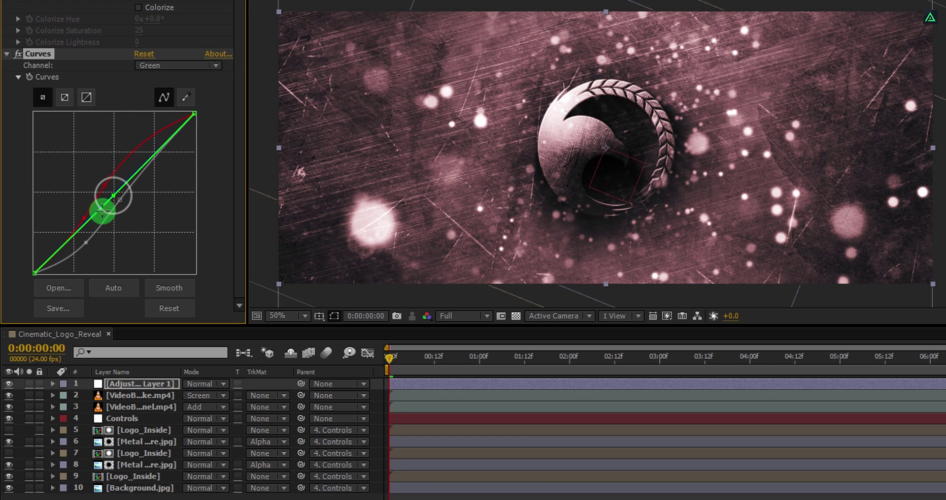
drag(95, 222, 93, 215)
Step: Pull the Blue curve below the diagonal for a warm sepia tint, previewing at 0:00:03:04
click(165, 65)
click(168, 125)
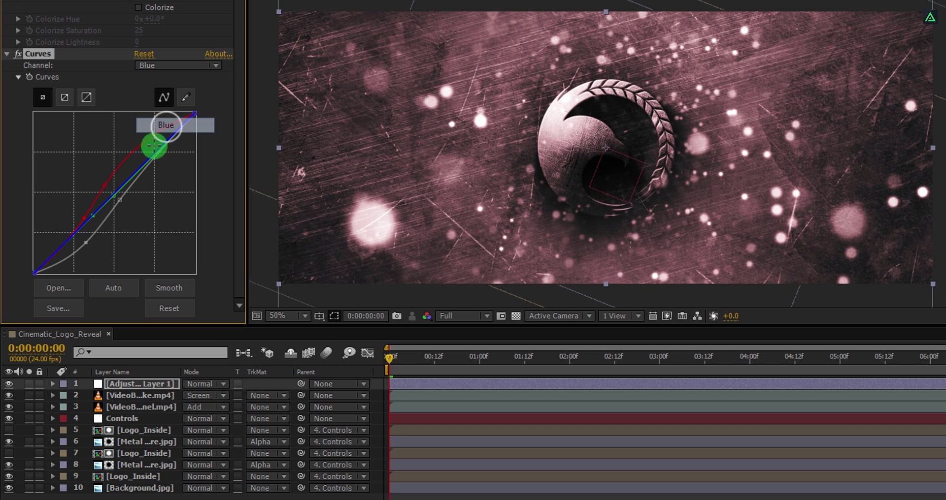
click(117, 193)
drag(118, 196, 123, 200)
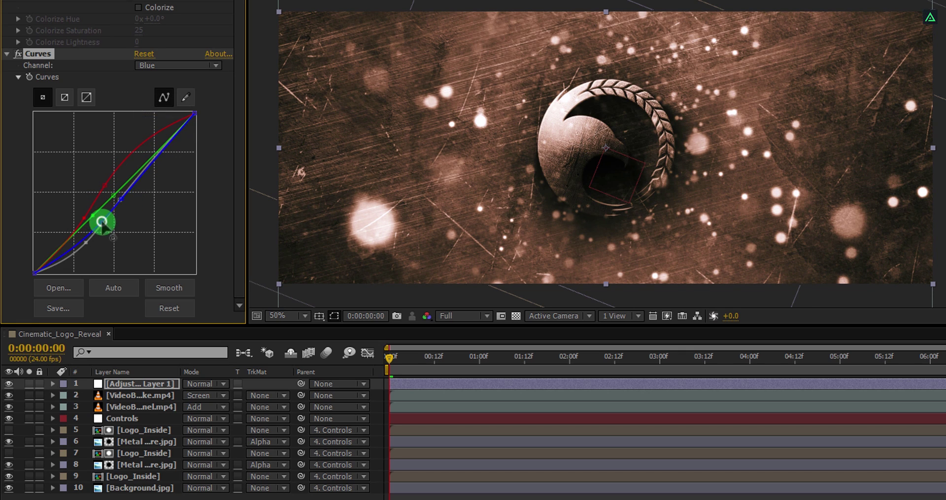
drag(102, 222, 101, 217)
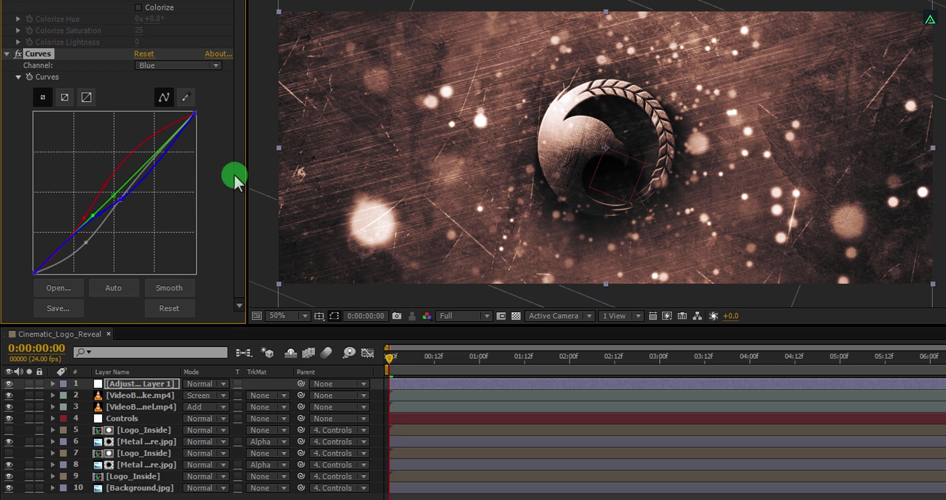
drag(524, 361, 673, 362)
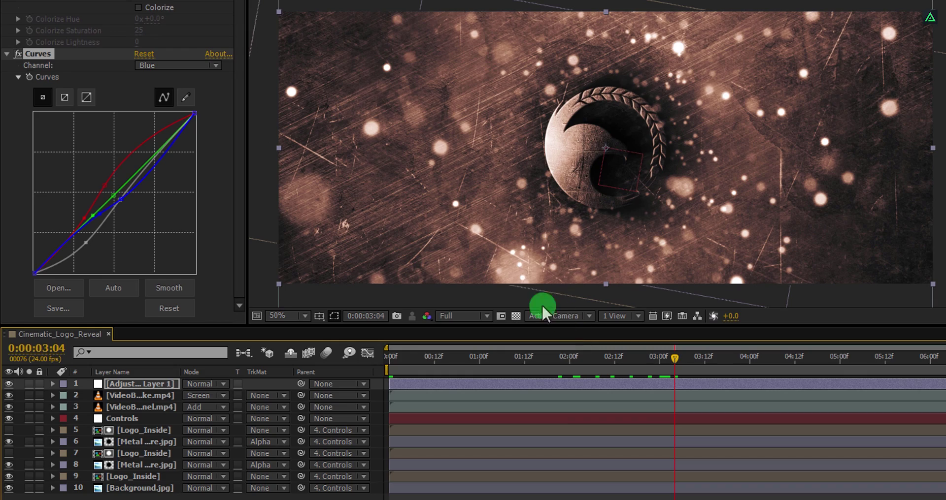
Step: Create a black comp-sized solid layer named Light
drag(521, 262, 584, 231)
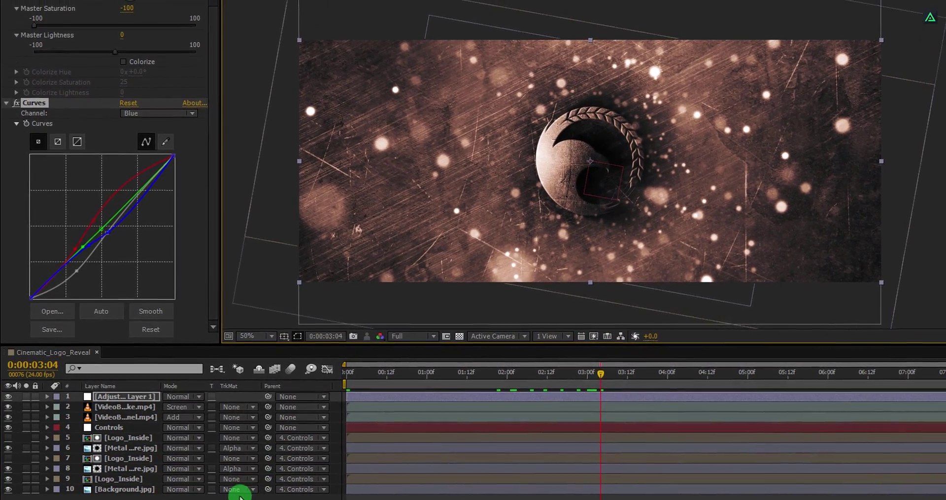
right_click(240, 496)
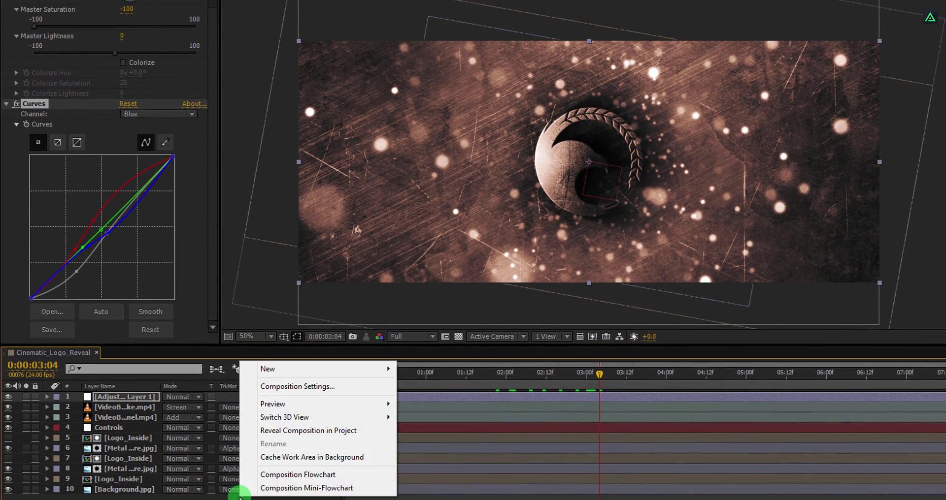
mouse_move(289, 369)
click(426, 400)
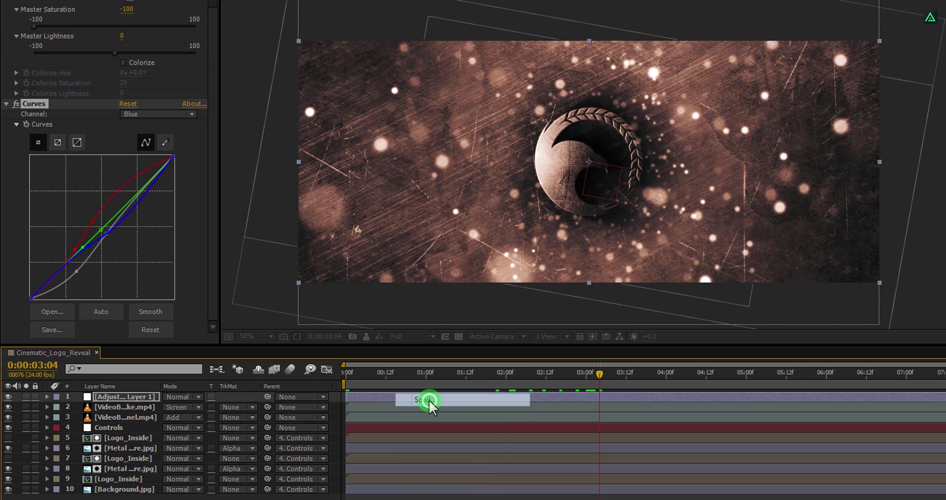
text(Light)
key(BackSpace)
text(ht)
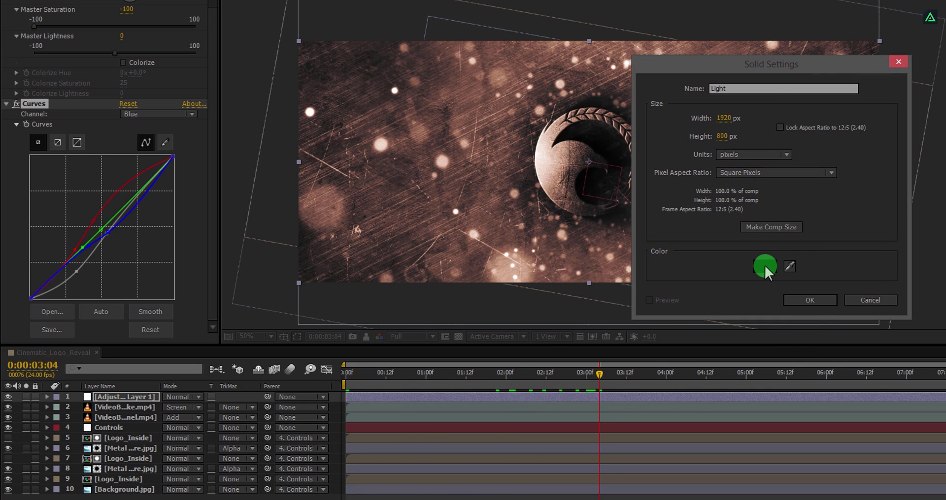
click(766, 224)
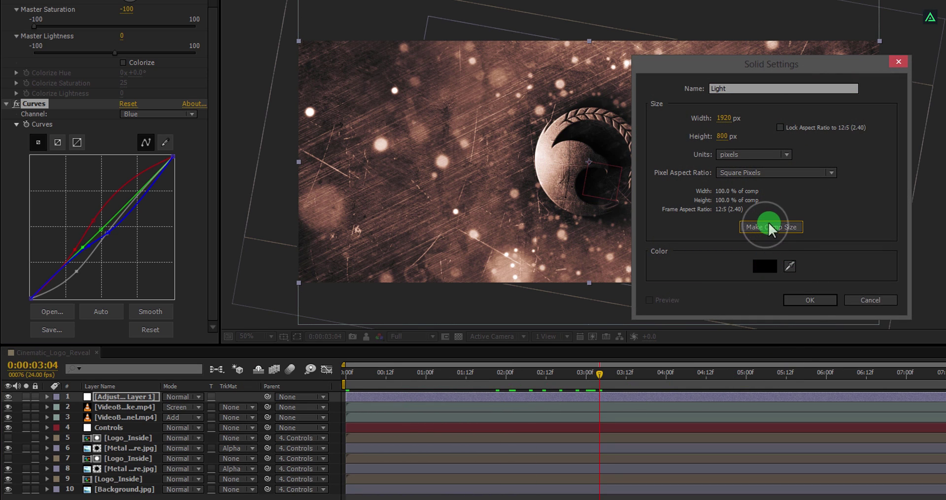
click(812, 296)
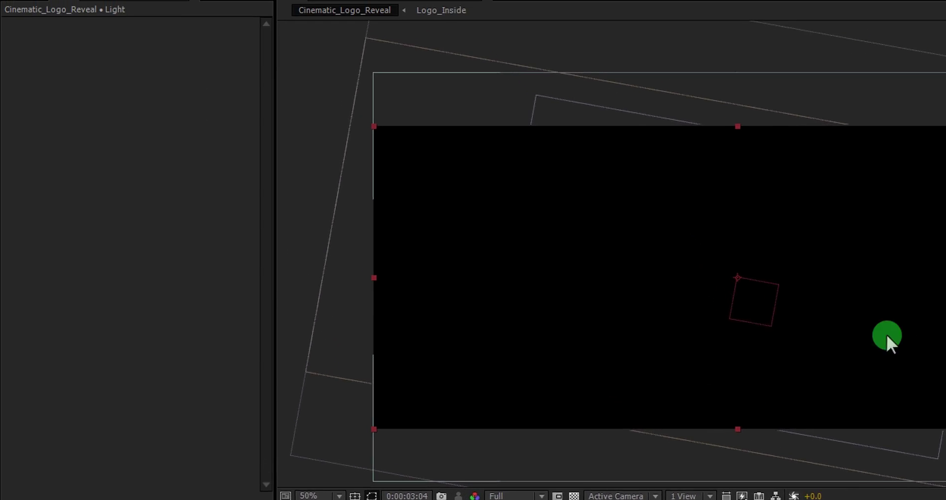
Step: Give the Light solid a Subtract ellipse mask feathered 377 pixels as a vignette
double_click(170, 30)
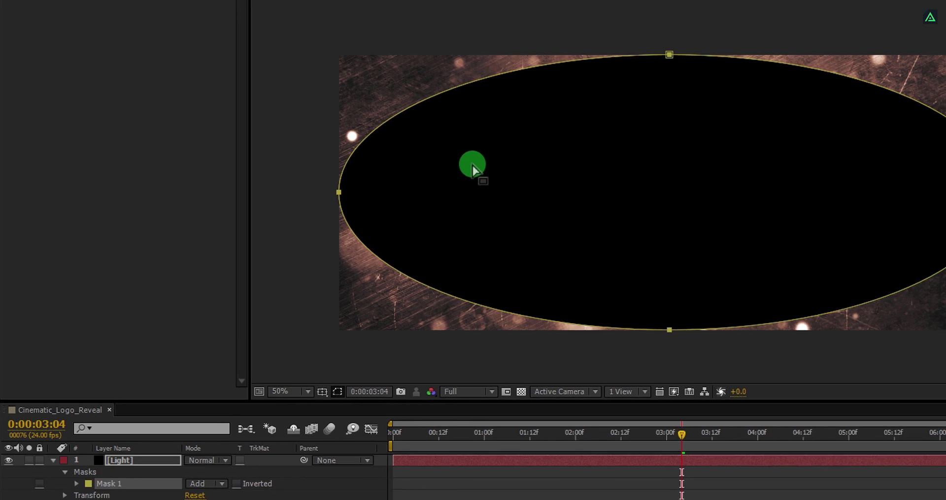
click(211, 484)
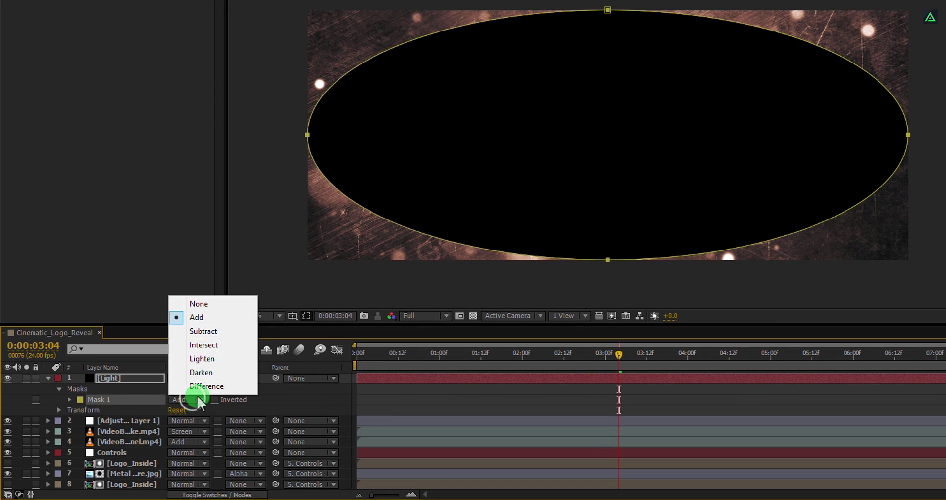
click(214, 332)
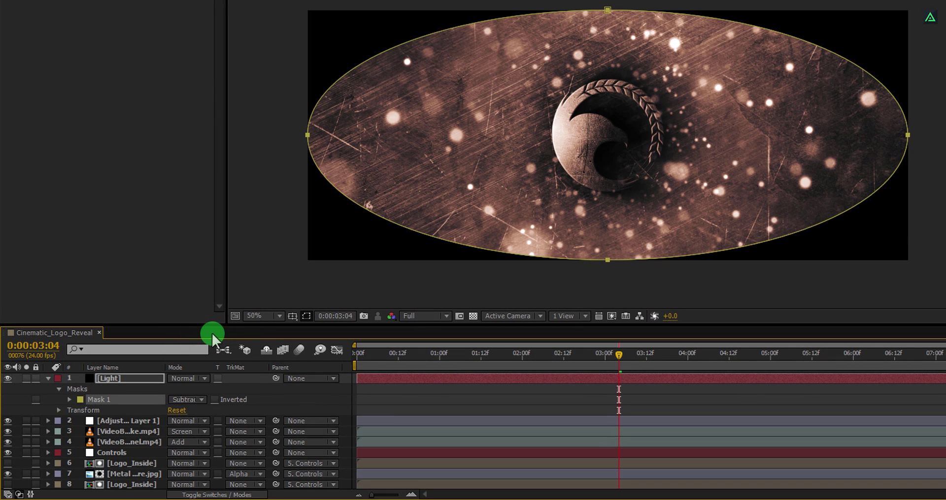
key(f)
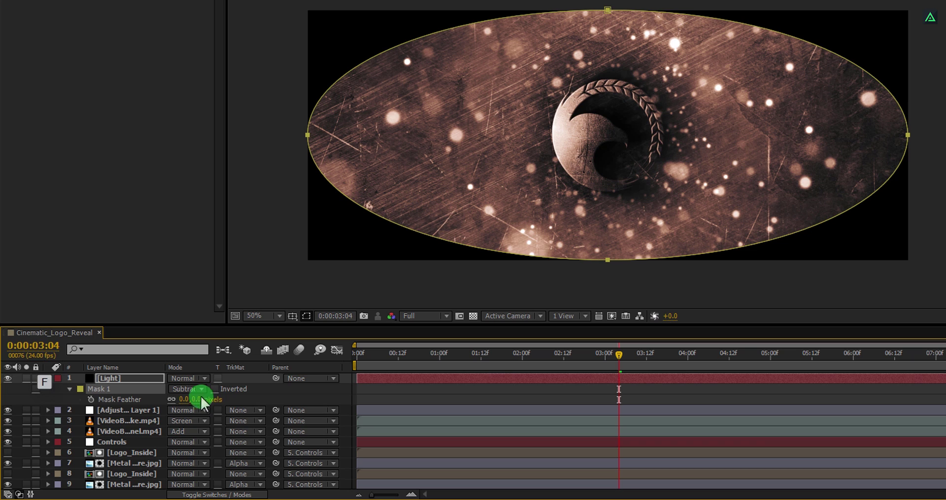
drag(199, 399, 422, 386)
Step: Set the layer 4 particle clip to Overlay blend mode at 58% opacity
click(88, 389)
click(138, 422)
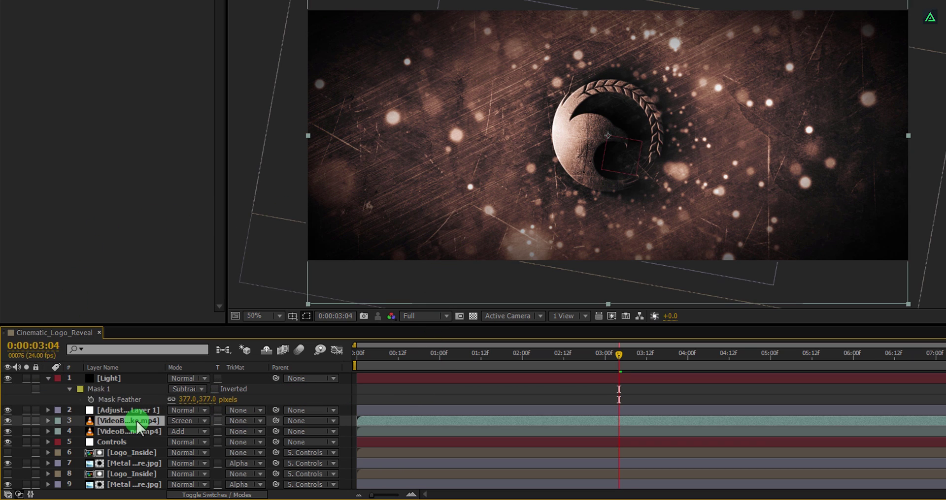
click(134, 432)
click(187, 431)
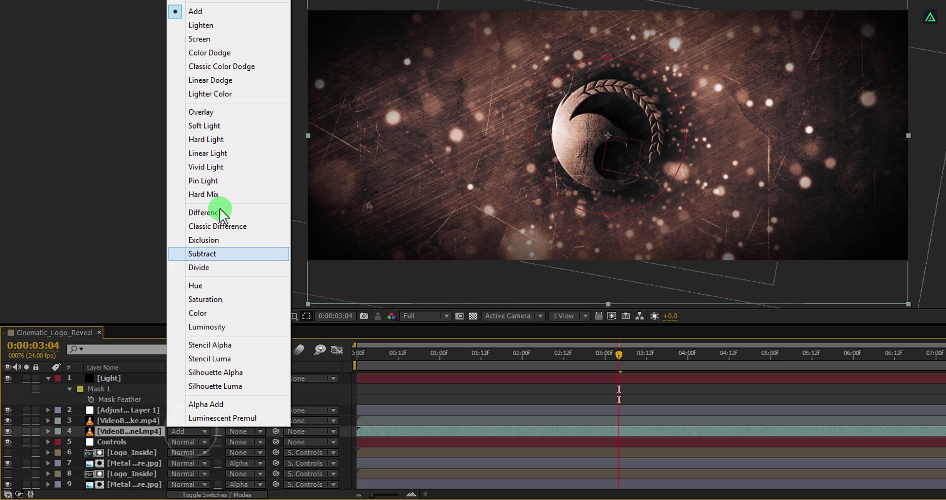
click(201, 113)
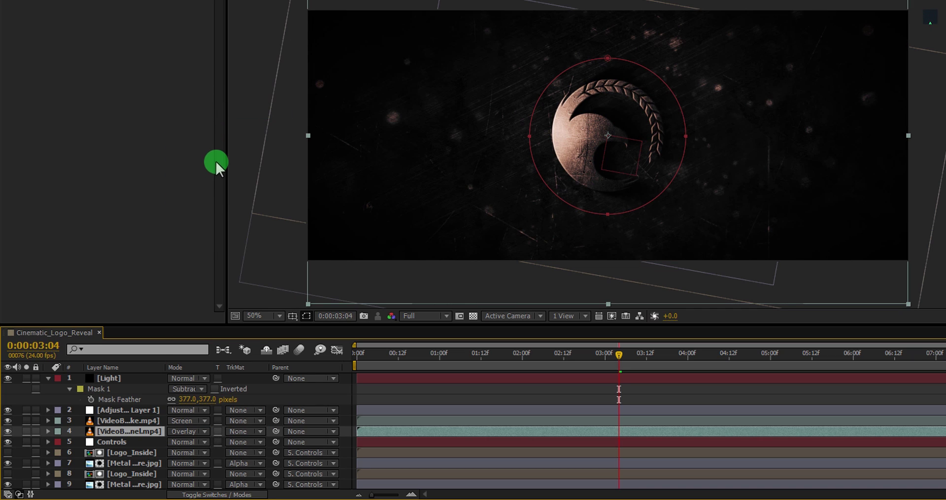
key(t)
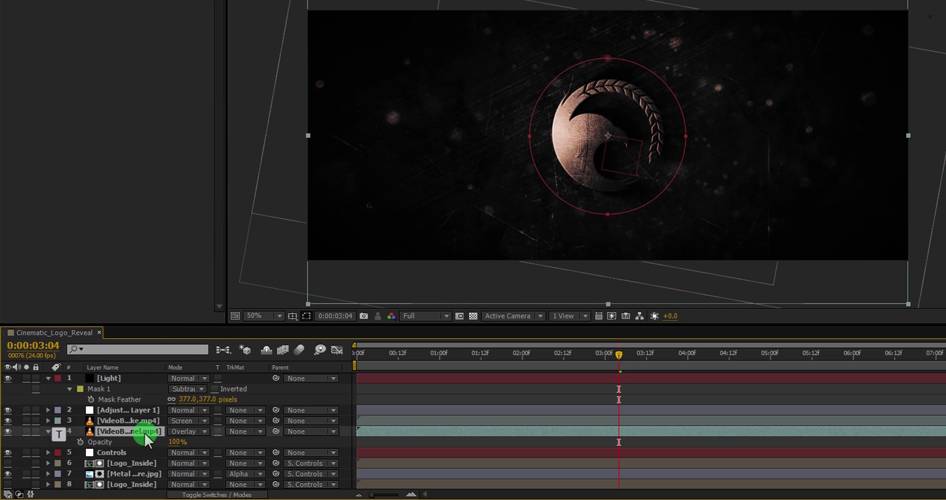
drag(171, 444, 161, 443)
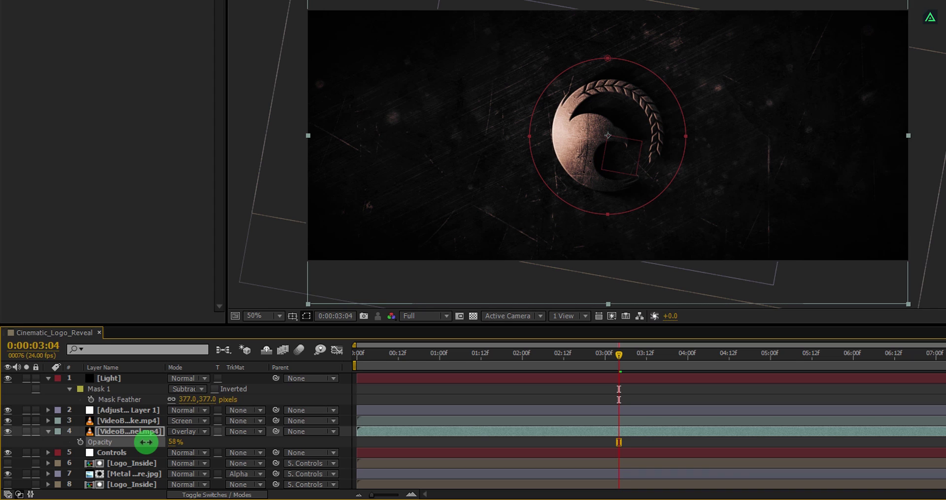
Step: On Adjustment Layer 1, raise the RGB curve, lower the Green curve and fine-tune the Blue point
click(139, 412)
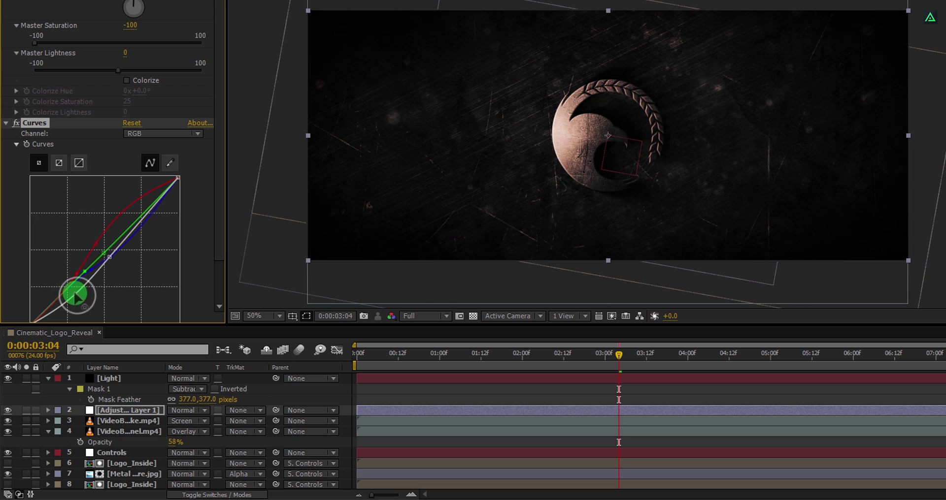
drag(75, 294, 74, 292)
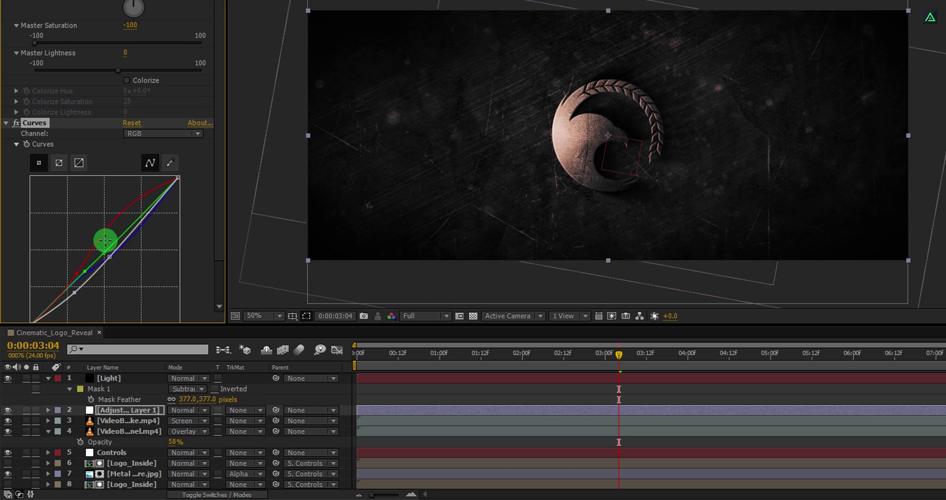
mouse_move(103, 251)
mouse_down()
mouse_move(101, 260)
mouse_move(116, 262)
mouse_move(104, 249)
mouse_up()
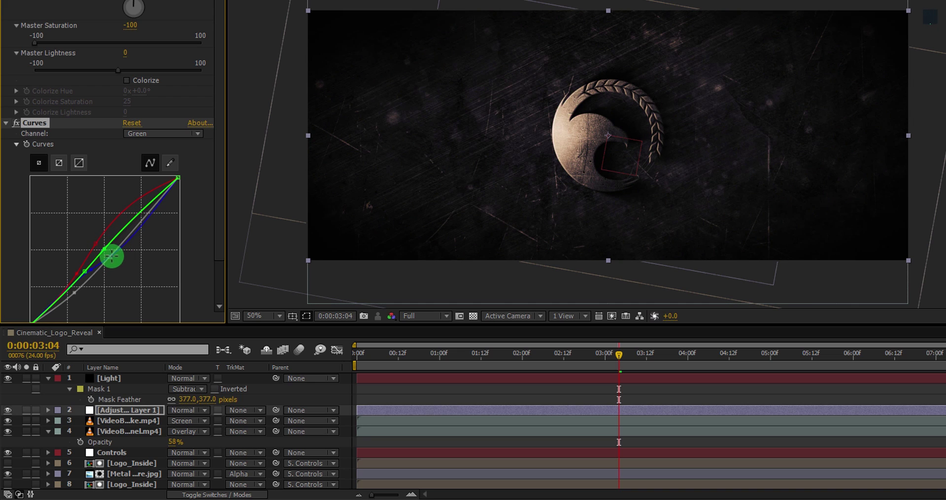
click(148, 133)
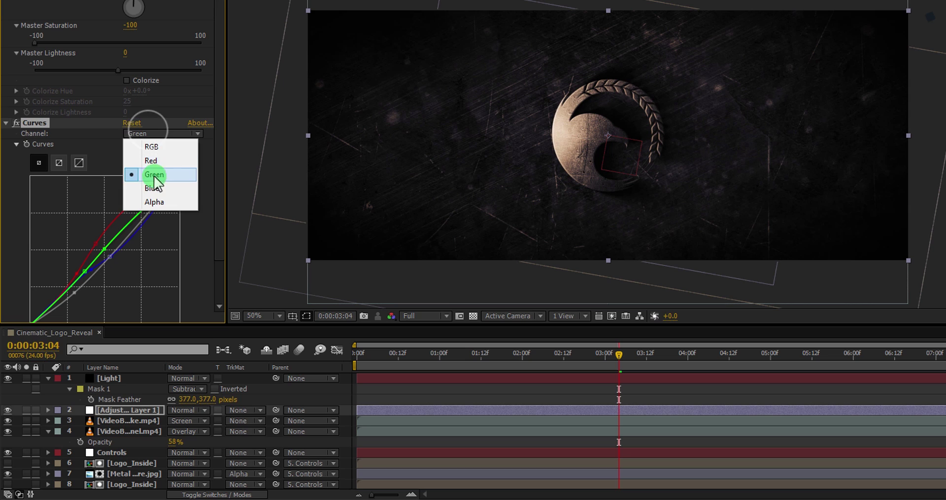
click(150, 195)
drag(112, 255, 115, 255)
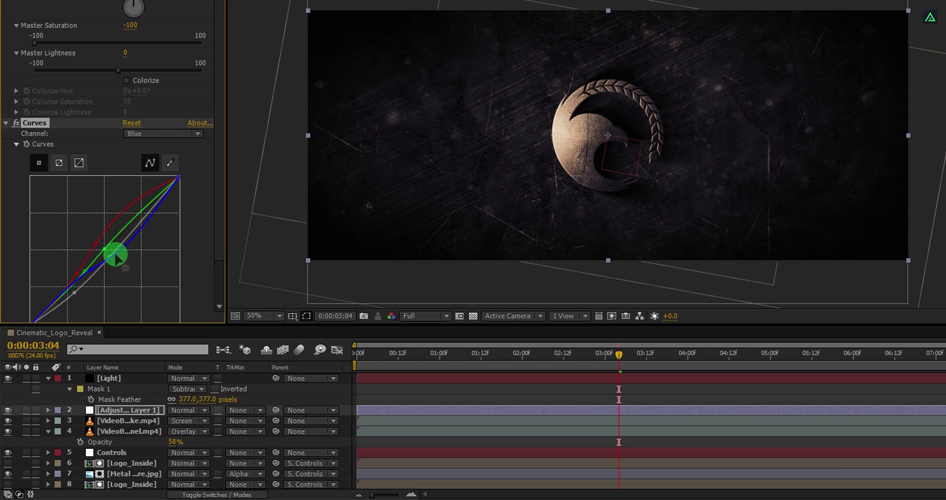
drag(386, 176, 434, 165)
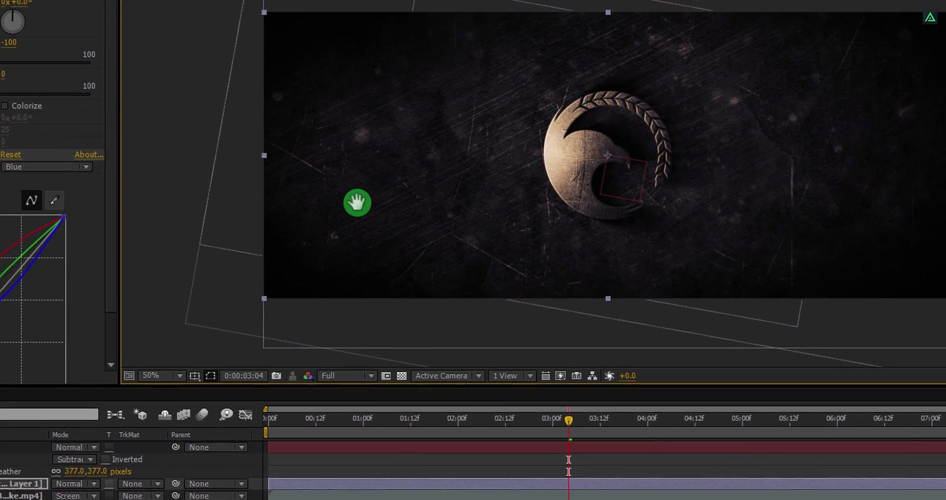